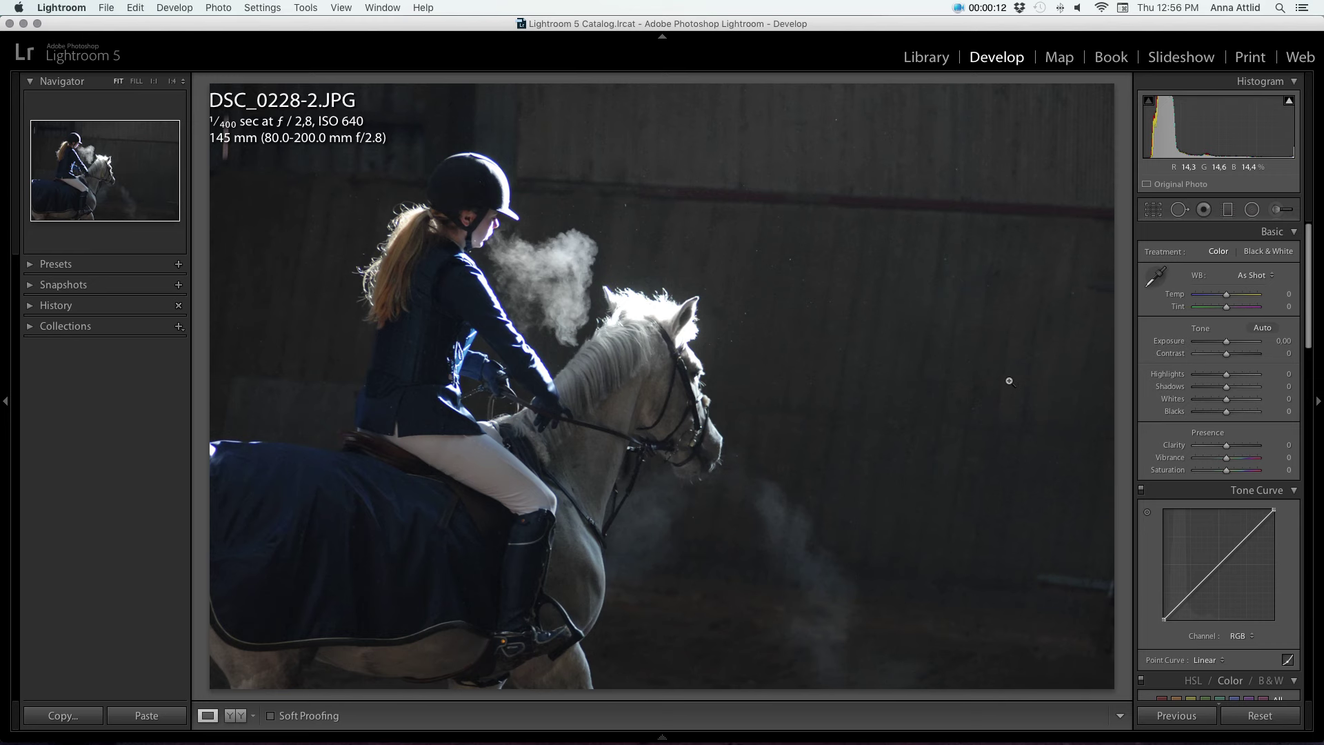
# - Straighten DSC_0228-2.JPG by −2.41° and crop it to a tall portrait frame around the rider and horse
pyautogui.press('r')
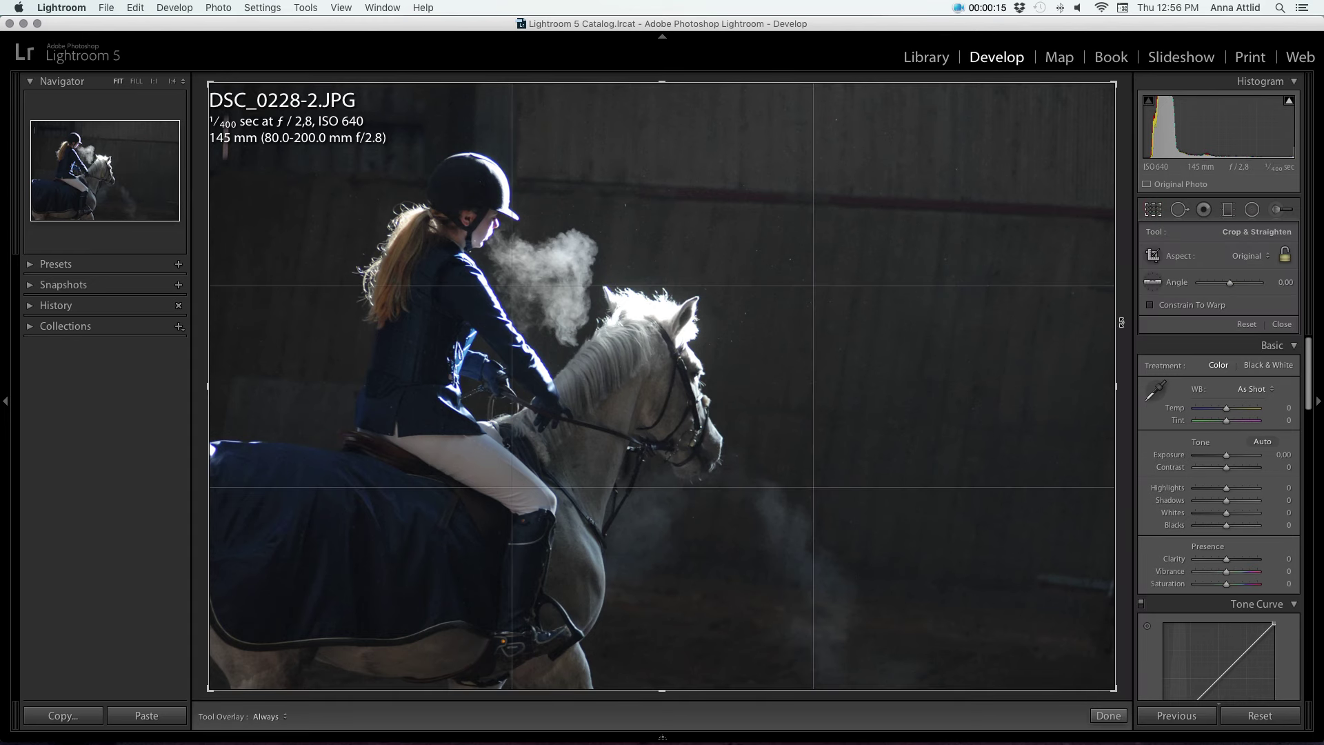
pyautogui.moveTo(1121, 322); pyautogui.dragTo(1124, 302)
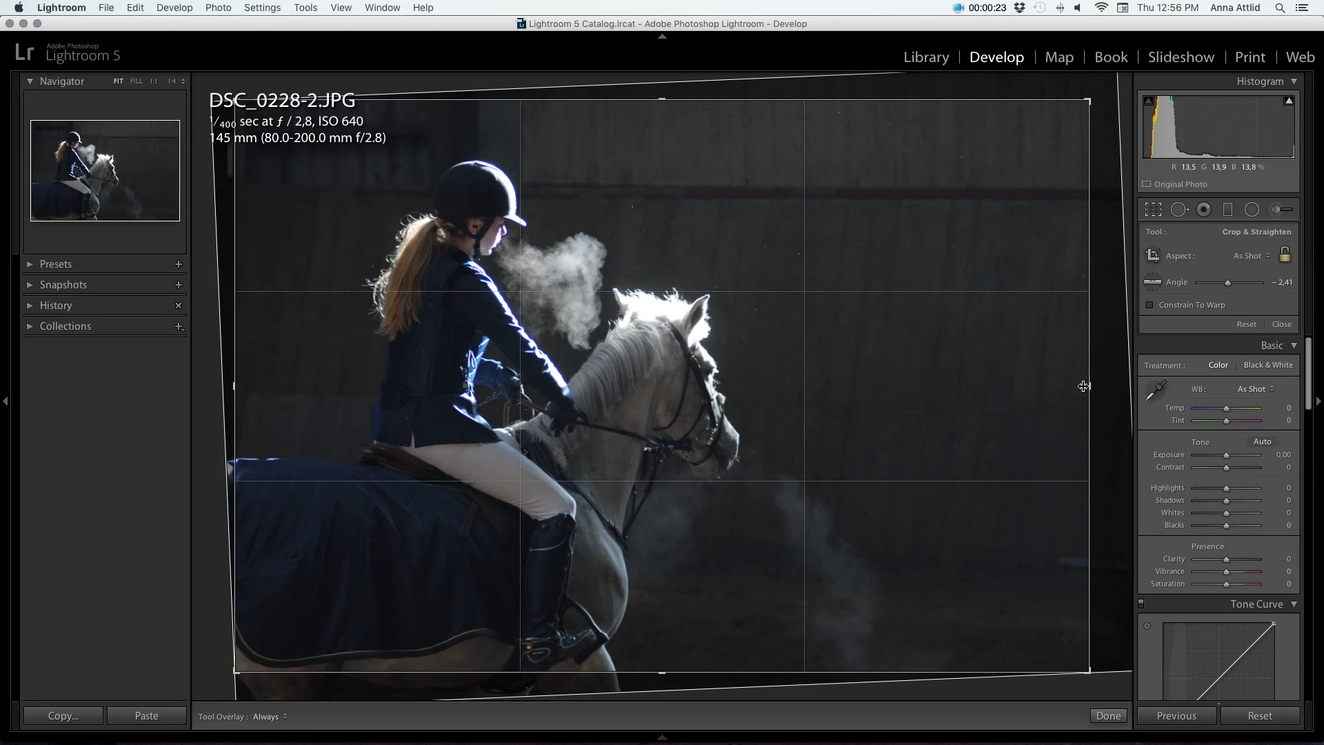
pyautogui.moveTo(1090, 388); pyautogui.dragTo(986, 388)
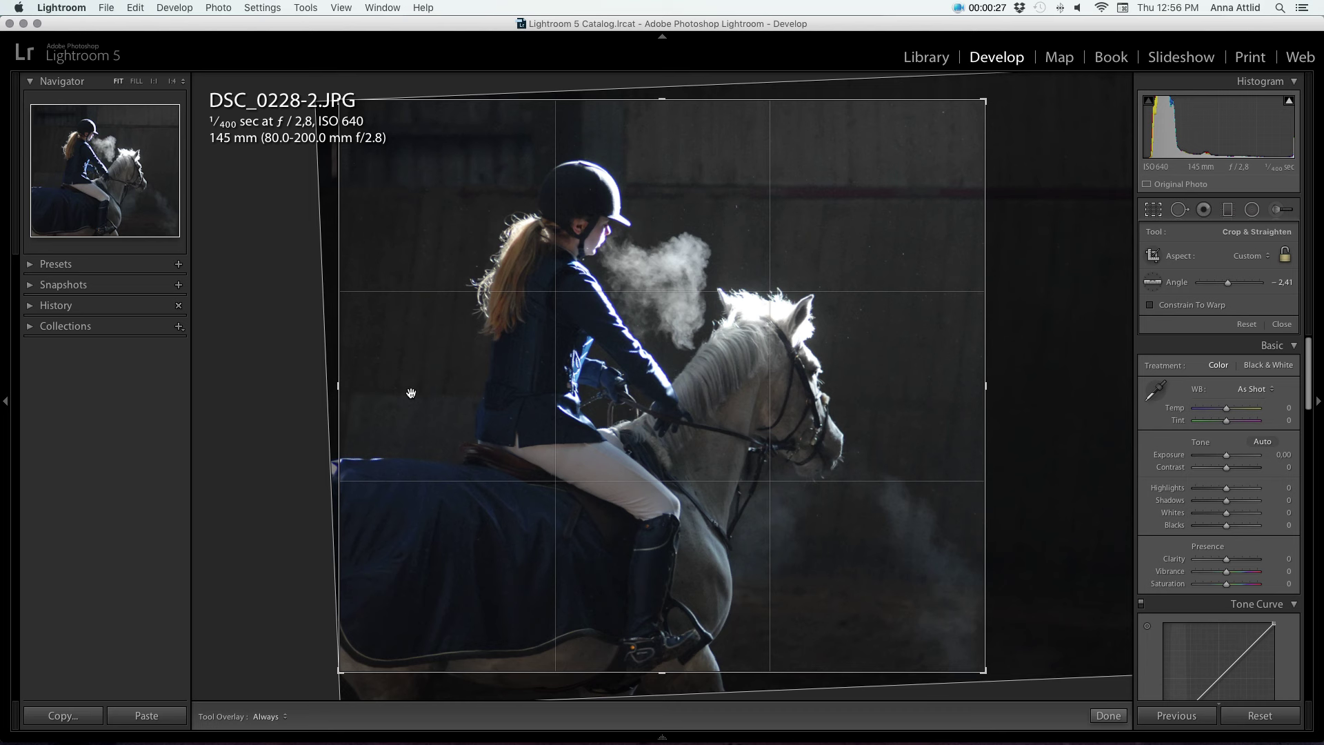
pyautogui.moveTo(339, 387); pyautogui.dragTo(372, 390)
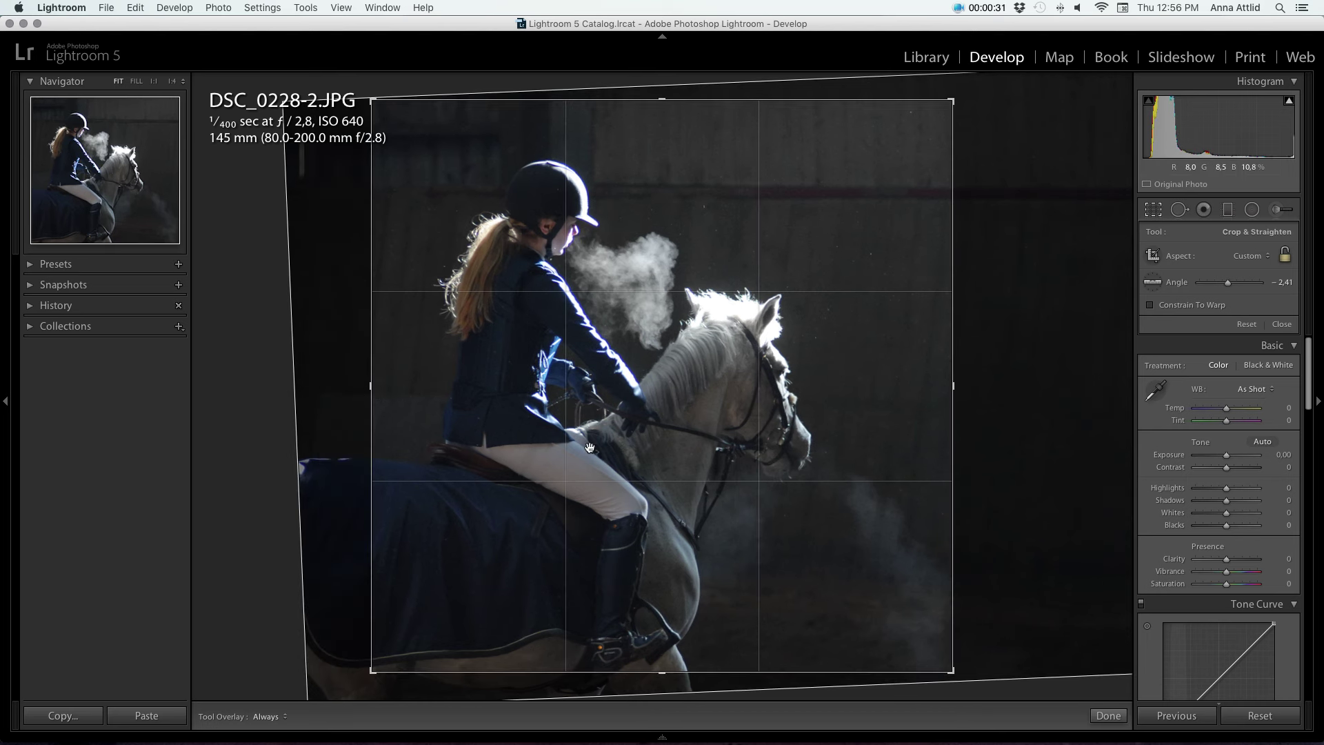
pyautogui.moveTo(591, 449); pyautogui.dragTo(617, 449)
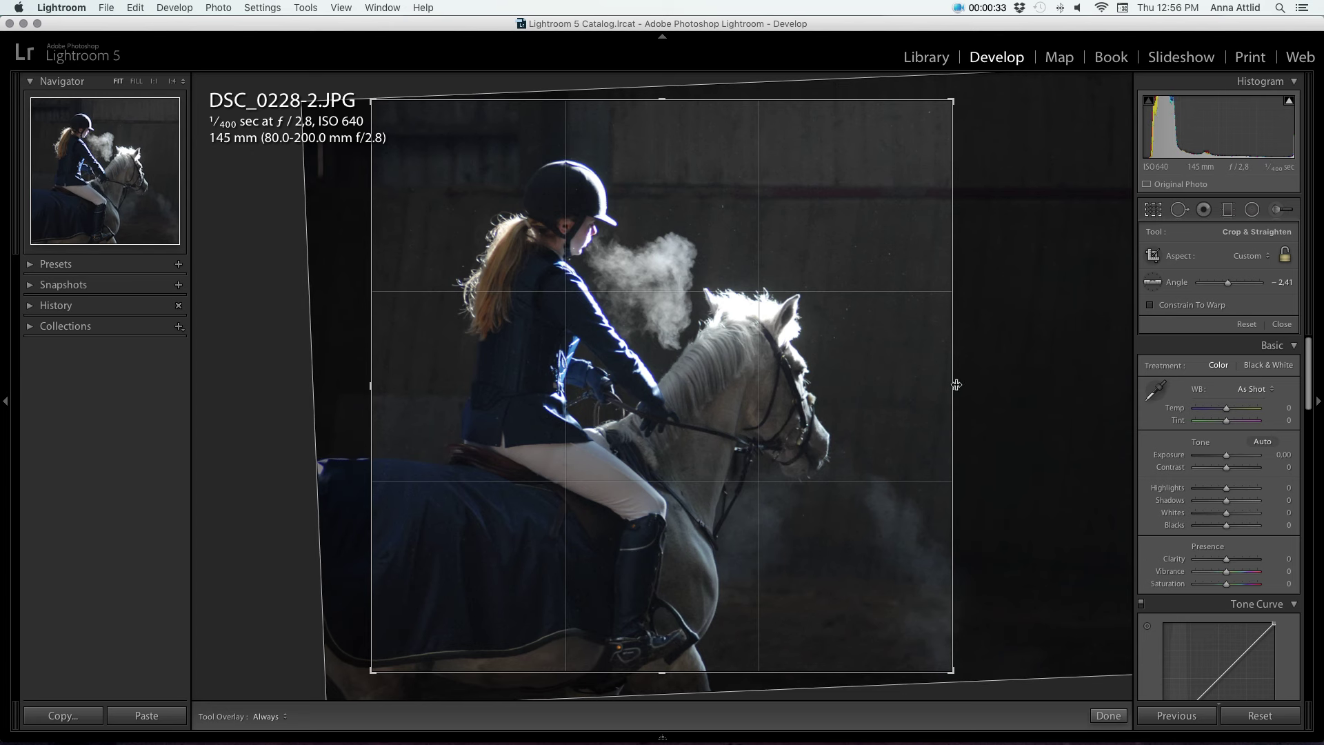
pyautogui.moveTo(953, 385); pyautogui.dragTo(941, 383)
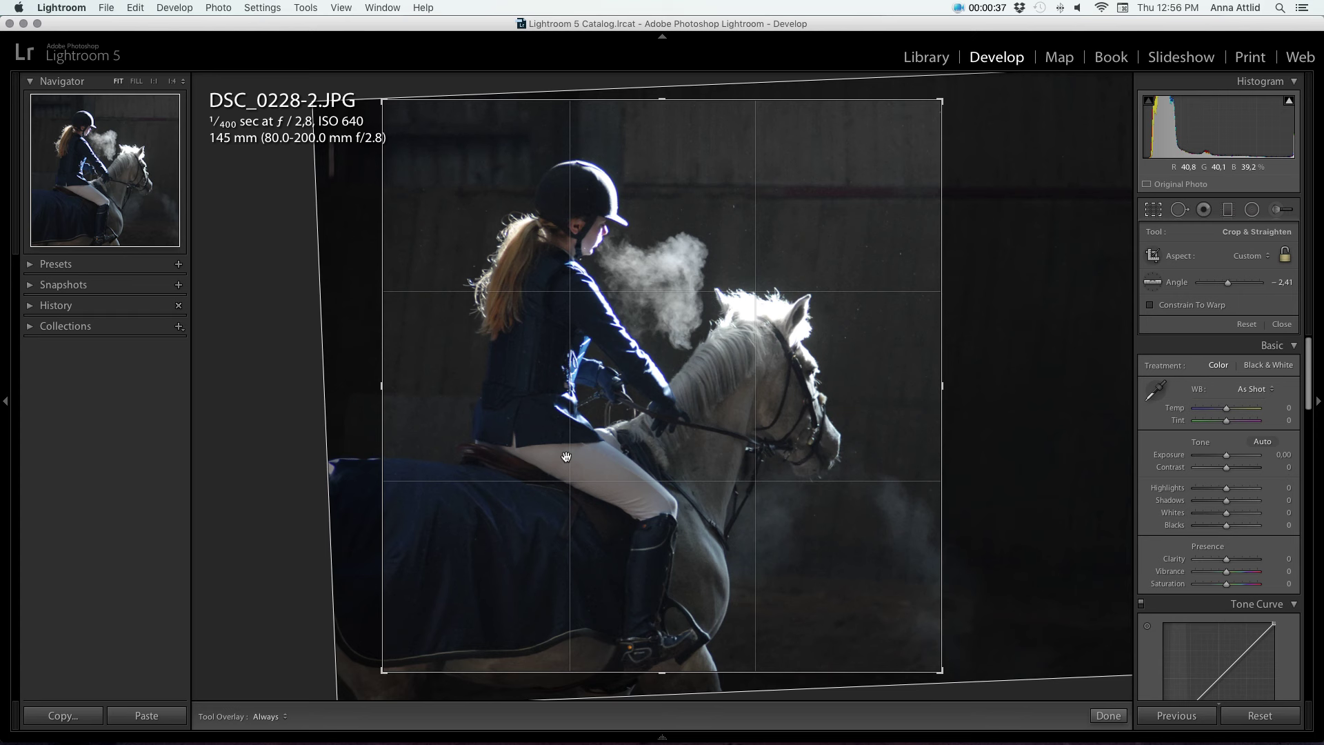
pyautogui.moveTo(566, 455); pyautogui.dragTo(548, 440)
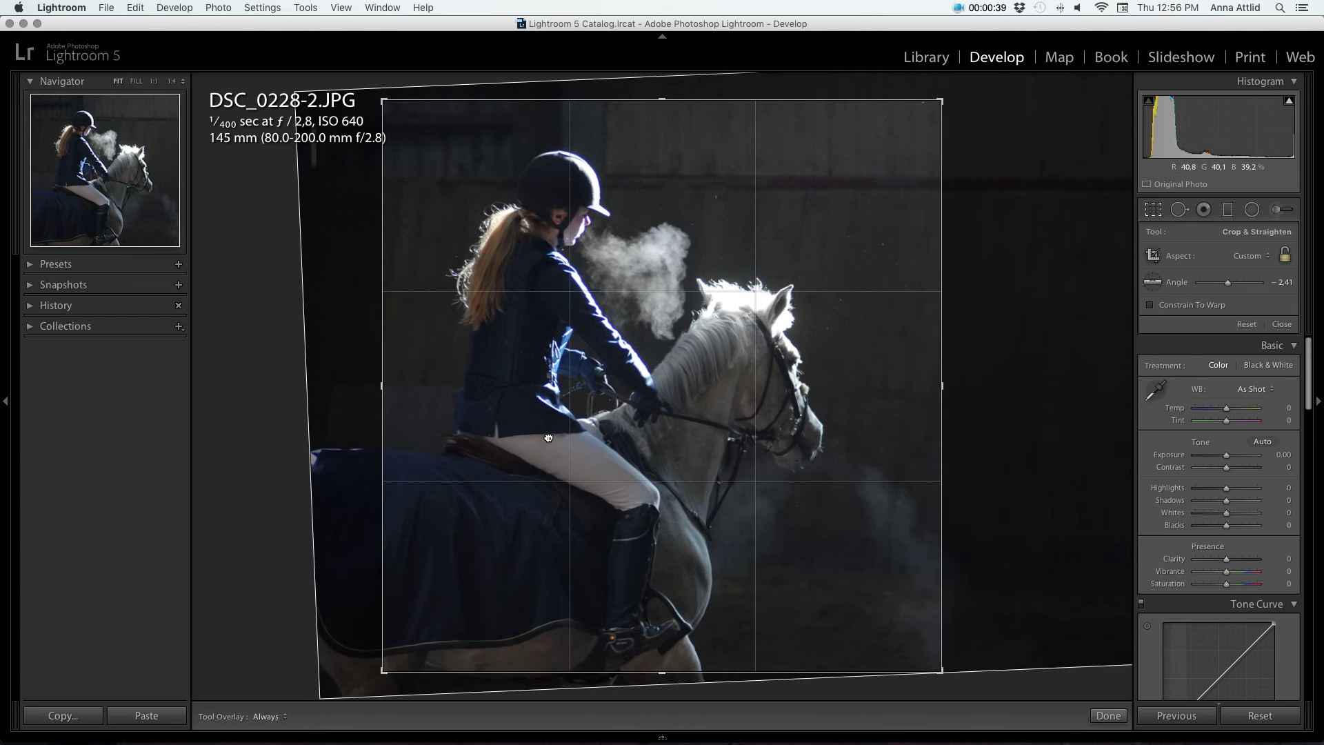
pyautogui.moveTo(658, 98); pyautogui.dragTo(659, 69)
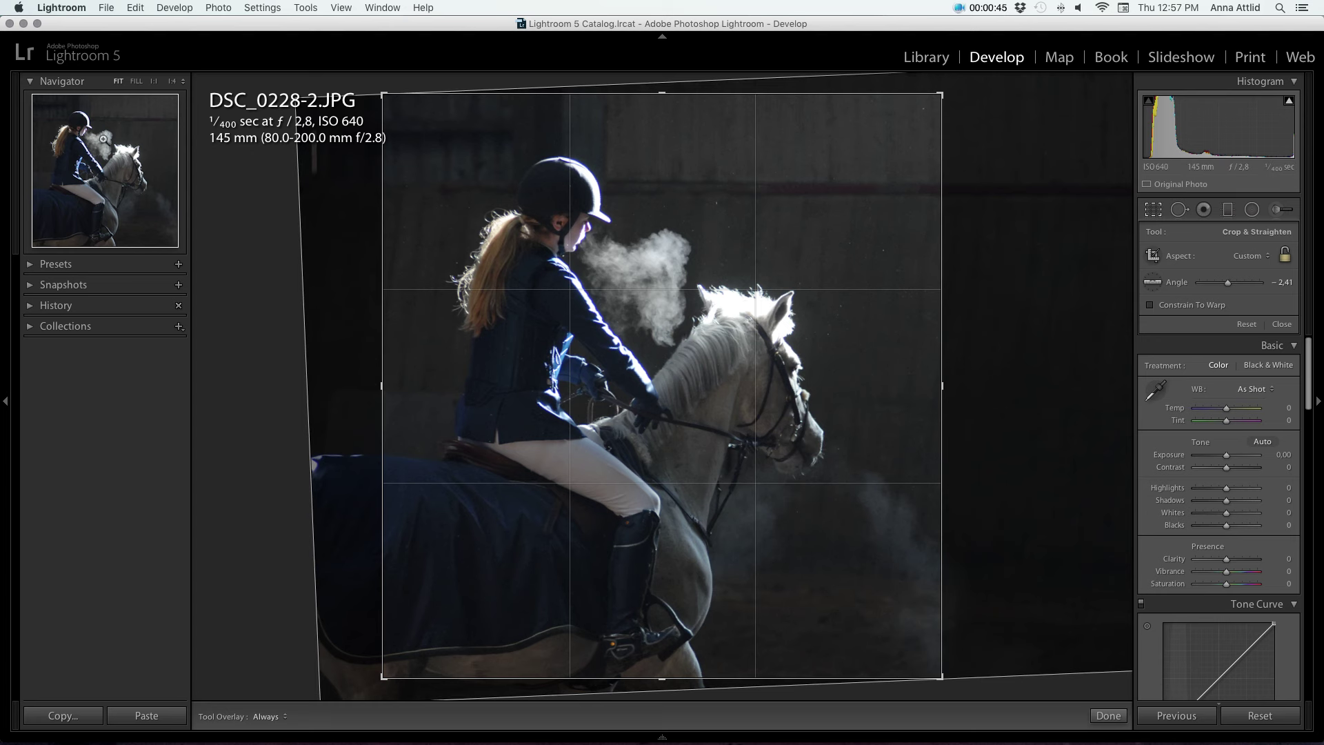
pyautogui.press('Return')
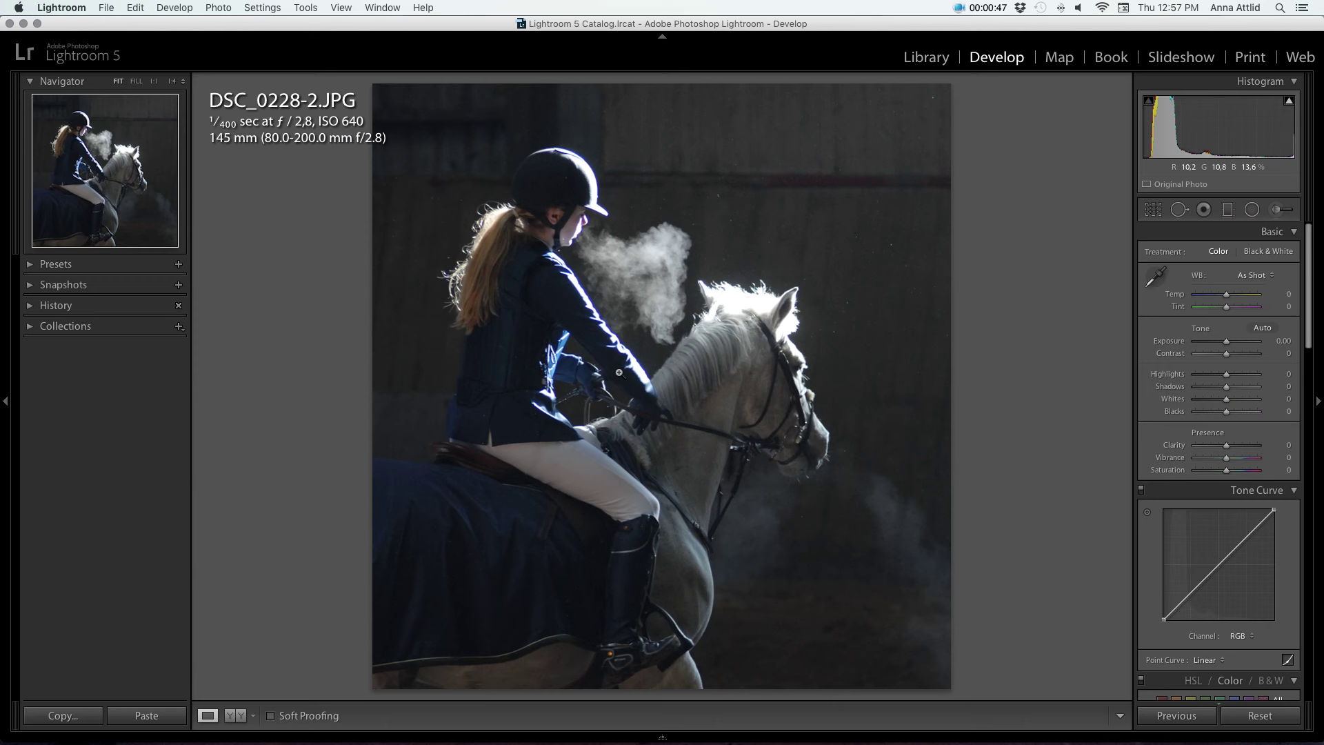
# - Switch the photo to Black & White treatment with Contrast +20 and Shadows −20
pyautogui.click(1259, 257)
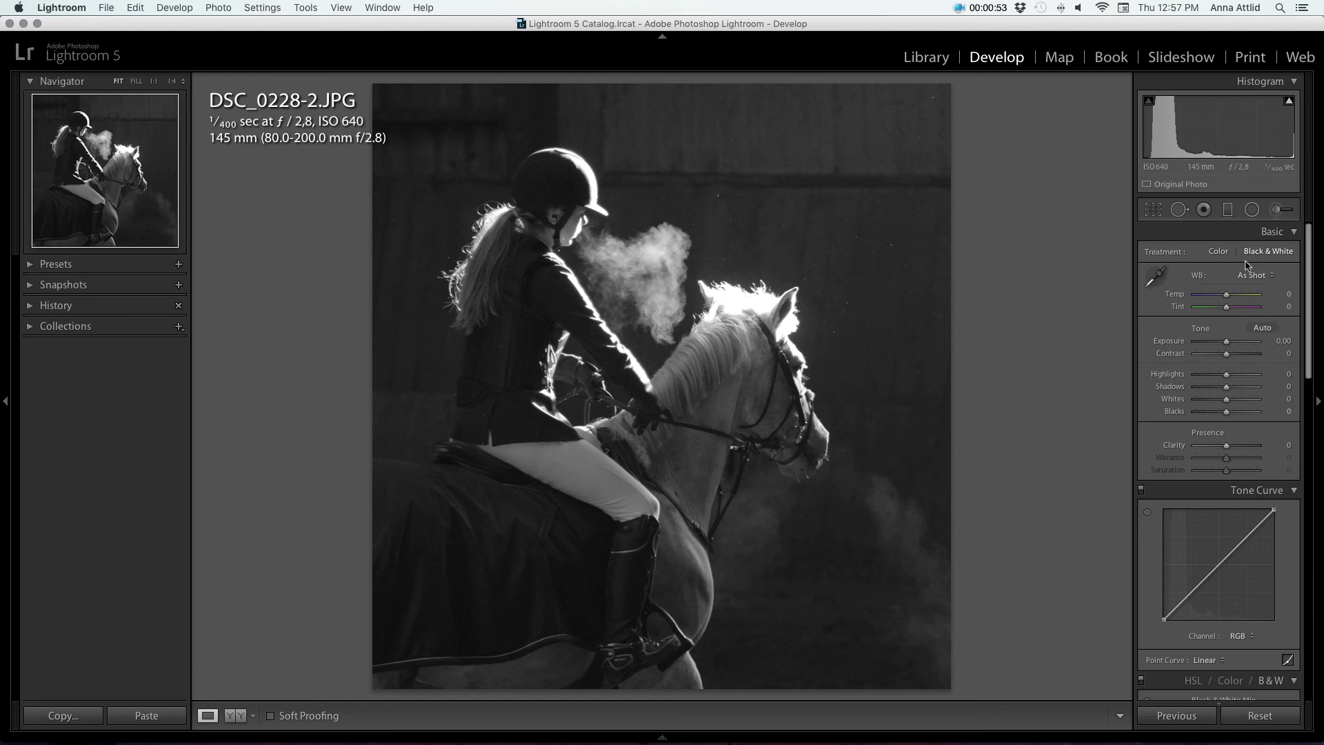
pyautogui.press('XF86MonBrightnessUp')
pyautogui.press('XF86MonBrightnessUp')
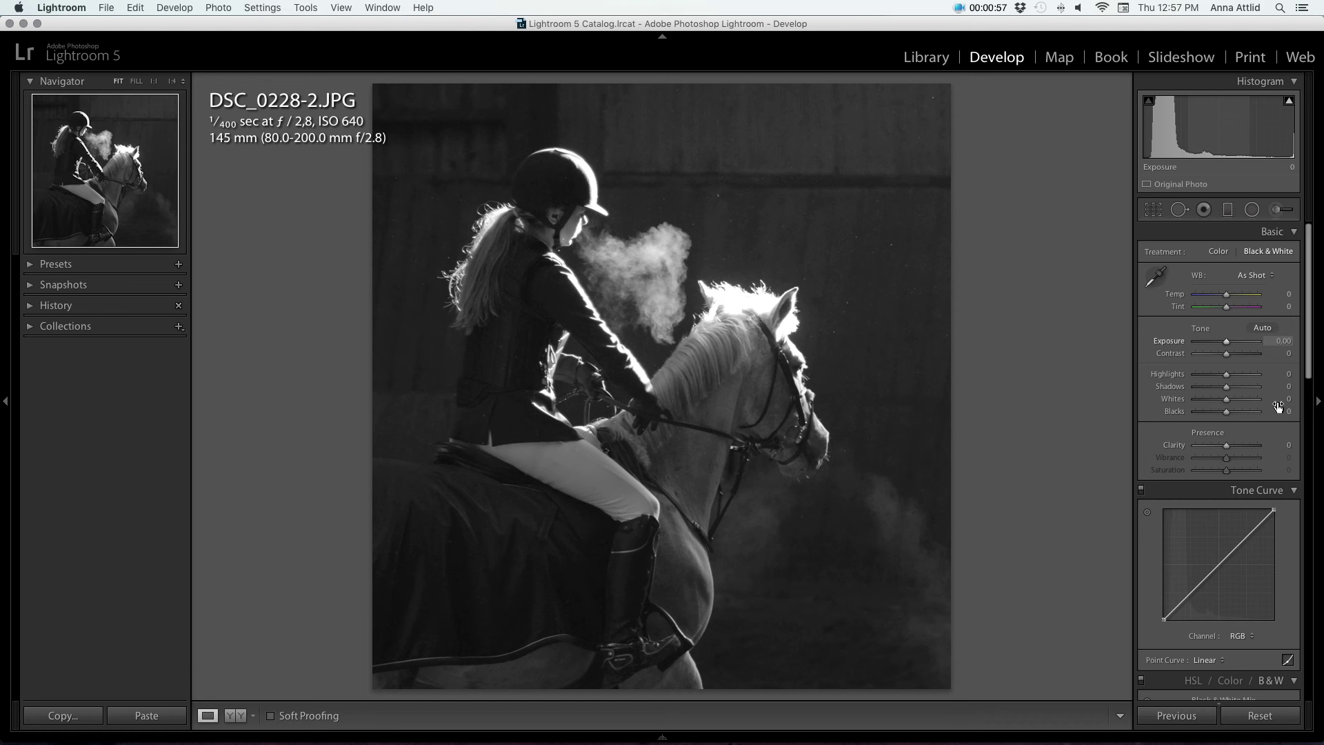
pyautogui.click(1286, 353)
pyautogui.write('20')
pyautogui.press('Return')
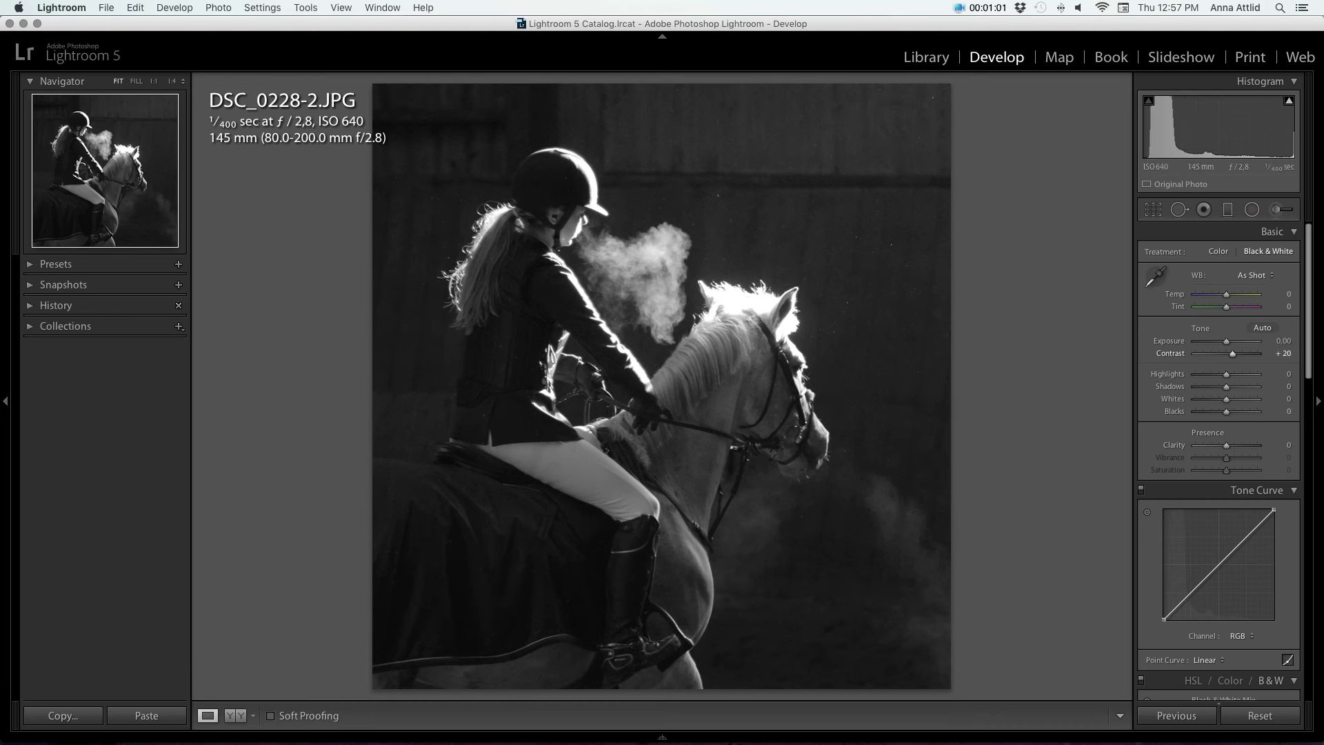
pyautogui.click(1284, 386)
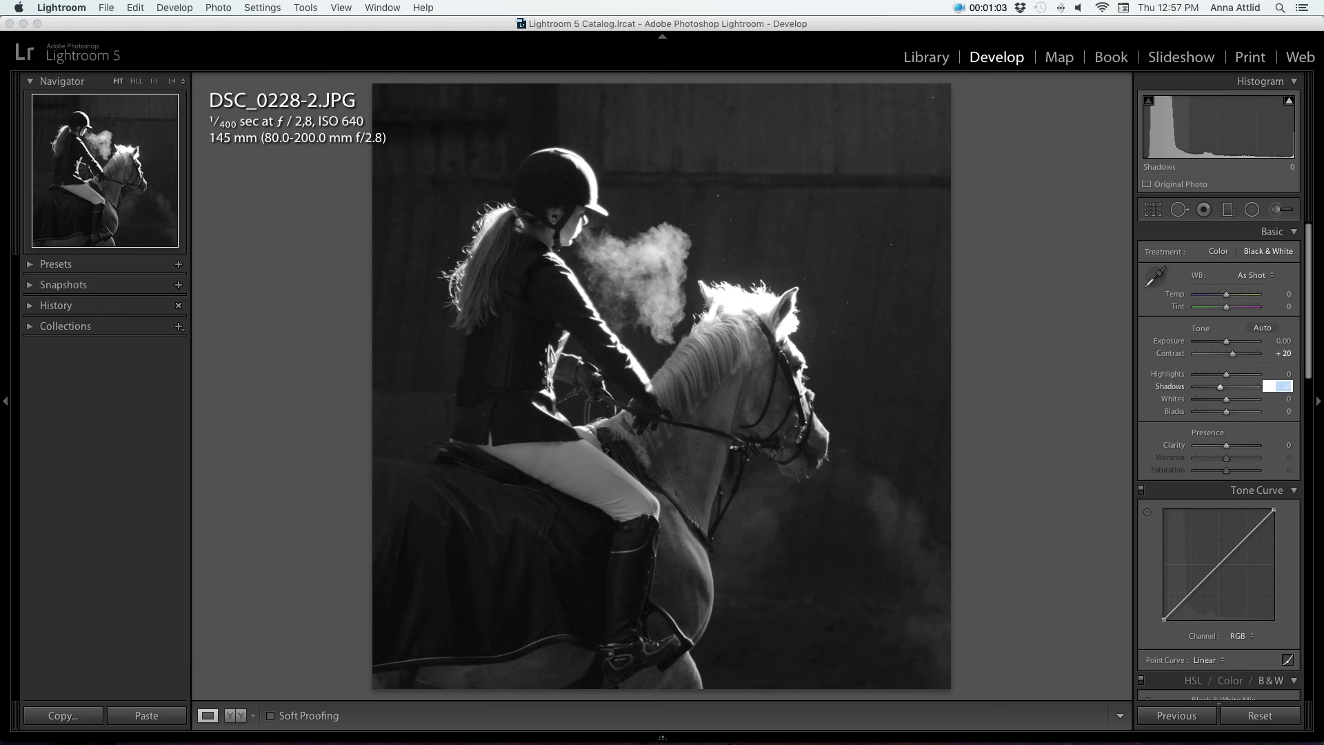
pyautogui.press('Return')
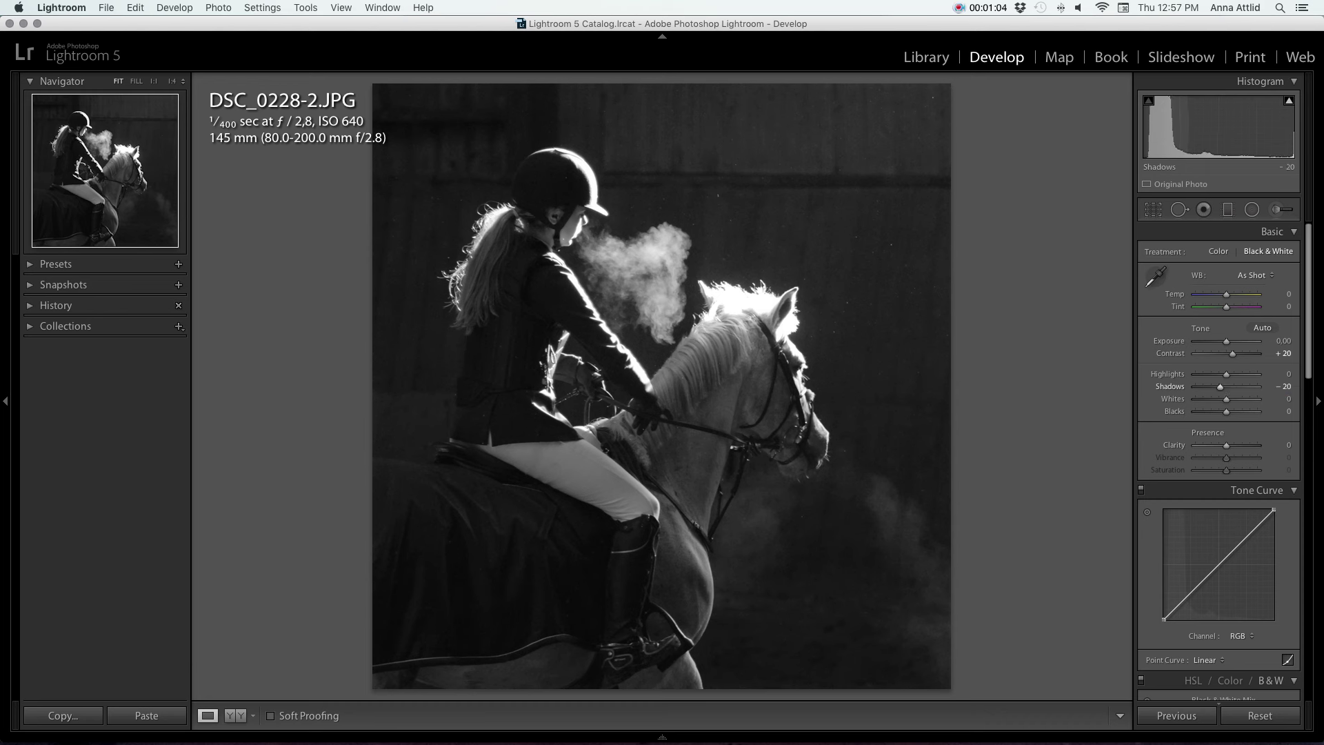
# - Set Blacks to −15, Highlights to −5 and Whites to +20
pyautogui.click(1284, 412)
pyautogui.write('-15')
pyautogui.press('Return')
pyautogui.click(1287, 373)
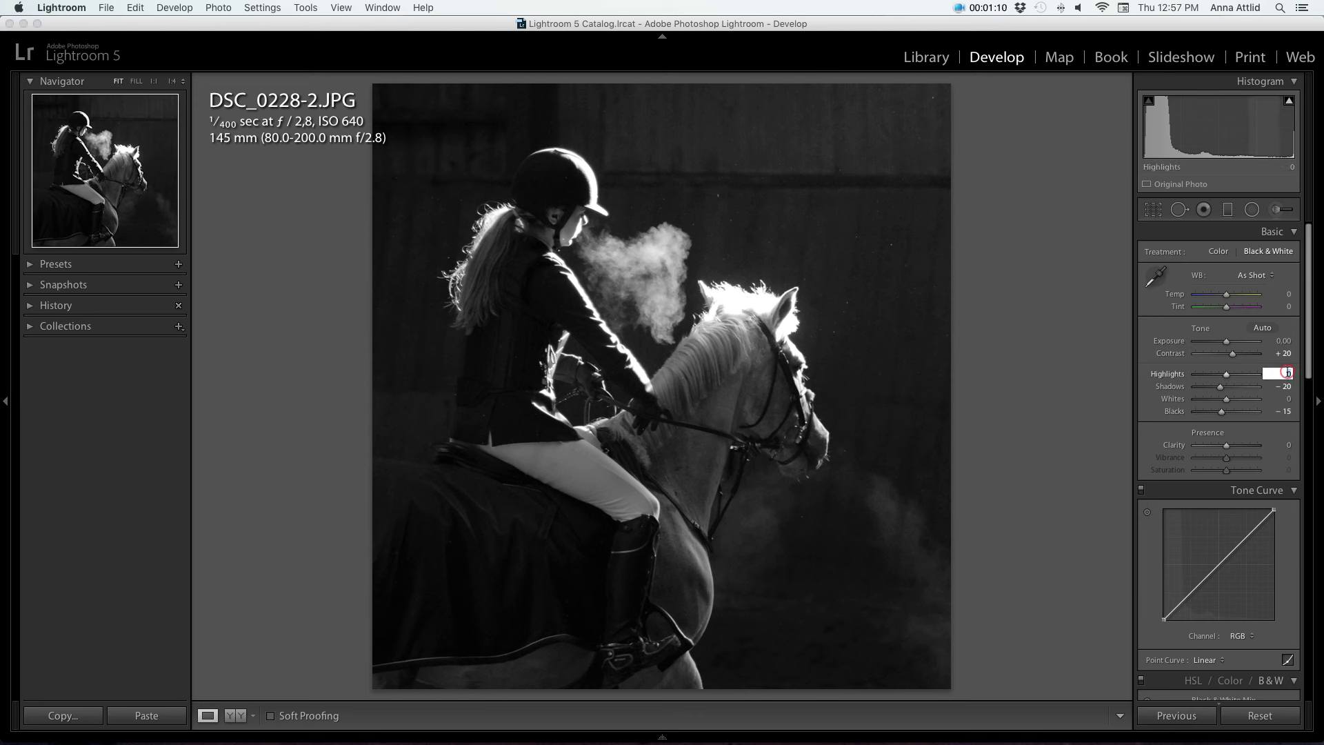
pyautogui.write('-5')
pyautogui.press('Return')
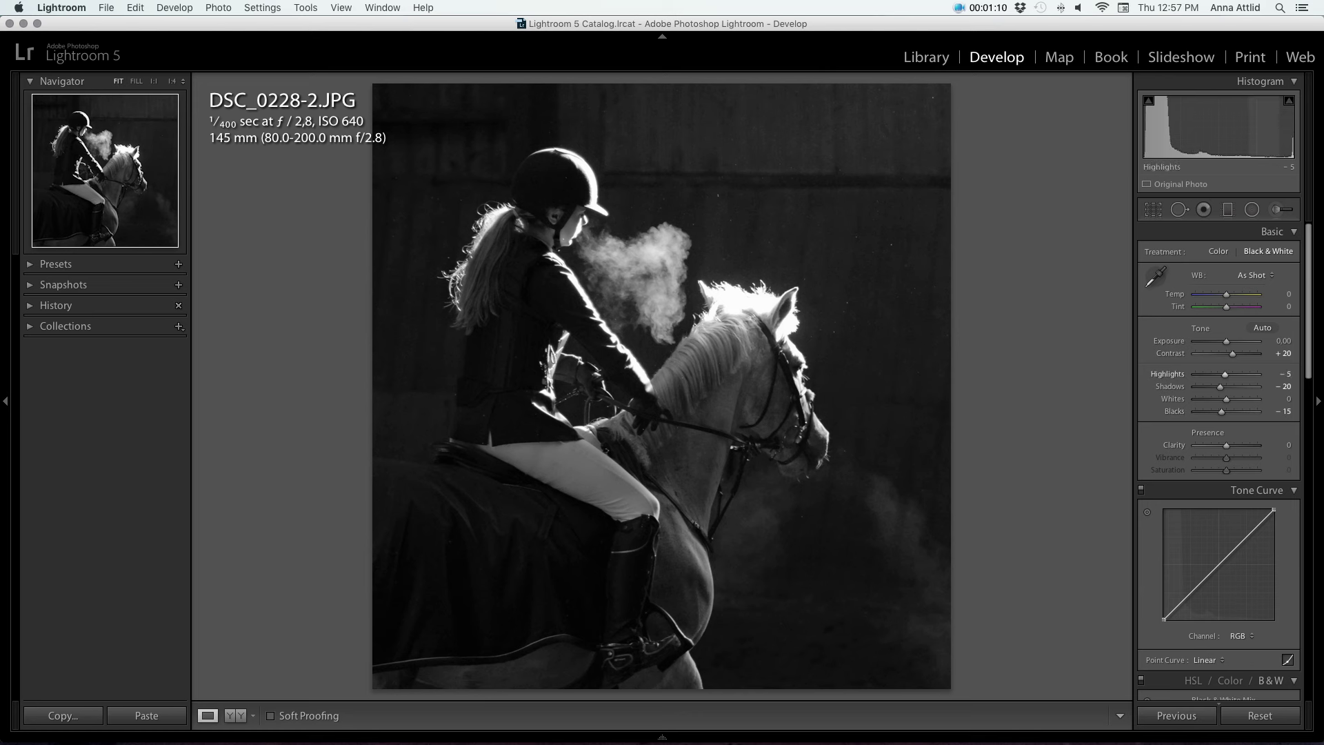
pyautogui.click(1277, 399)
pyautogui.write('20')
pyautogui.press('Return')
# - Add tone curve points that lift the midtones and pull the shadows down
pyautogui.click(1218, 566)
pyautogui.moveTo(1218, 565); pyautogui.dragTo(1251, 523)
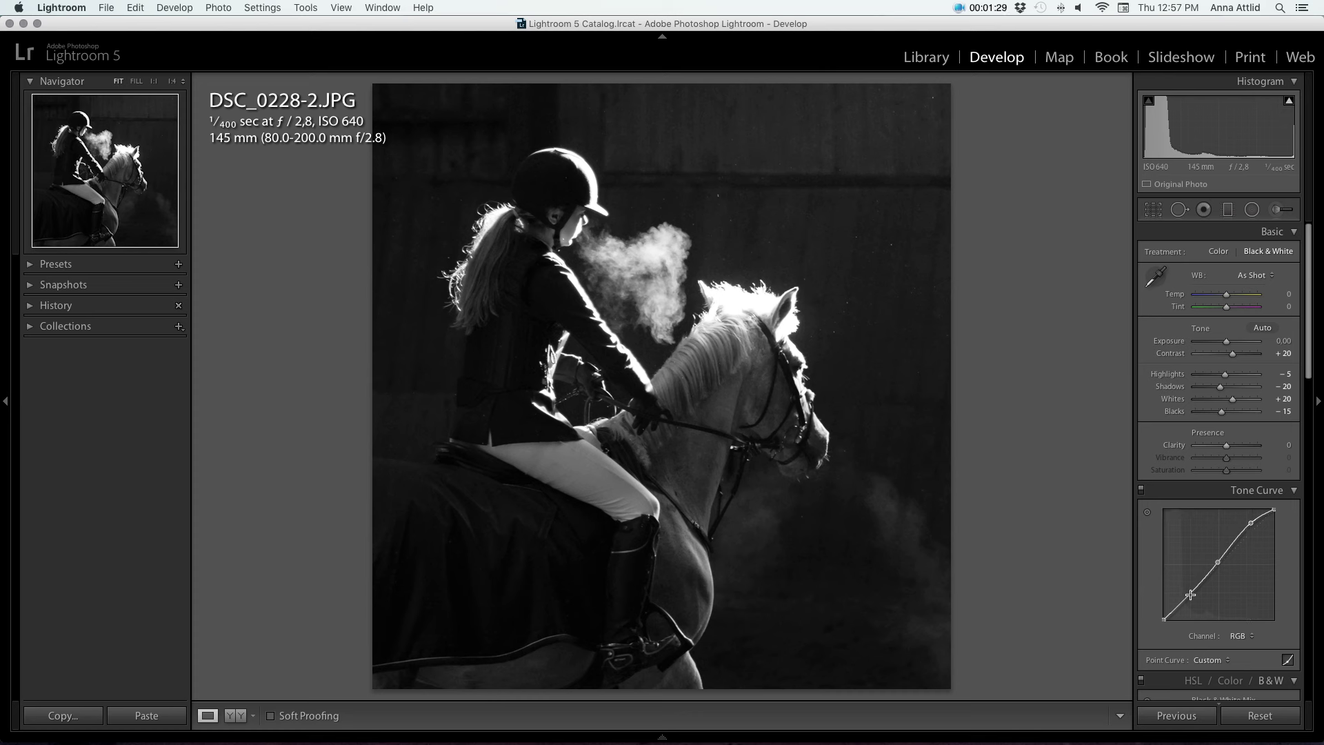
pyautogui.moveTo(1191, 594); pyautogui.dragTo(1189, 592)
# - Set Clarity to +30 in the Basic panel
pyautogui.click(1288, 444)
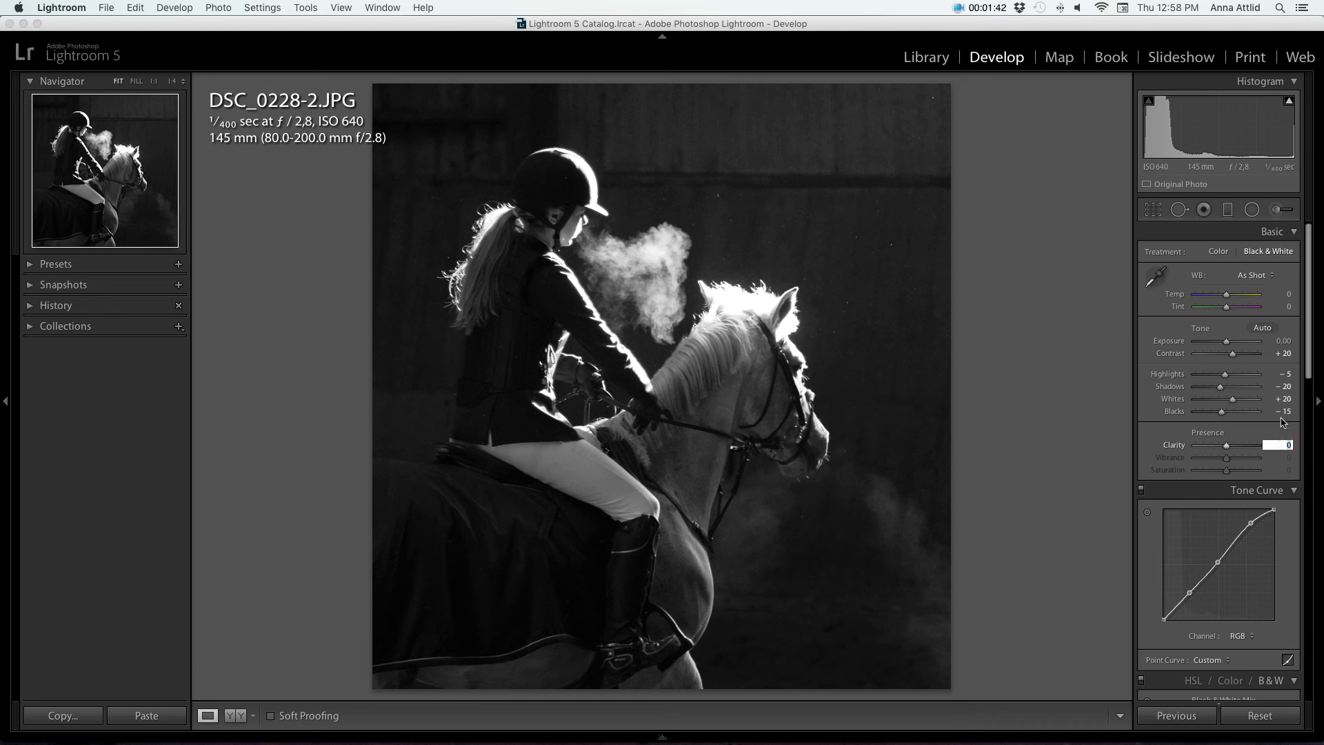
pyautogui.write('20')
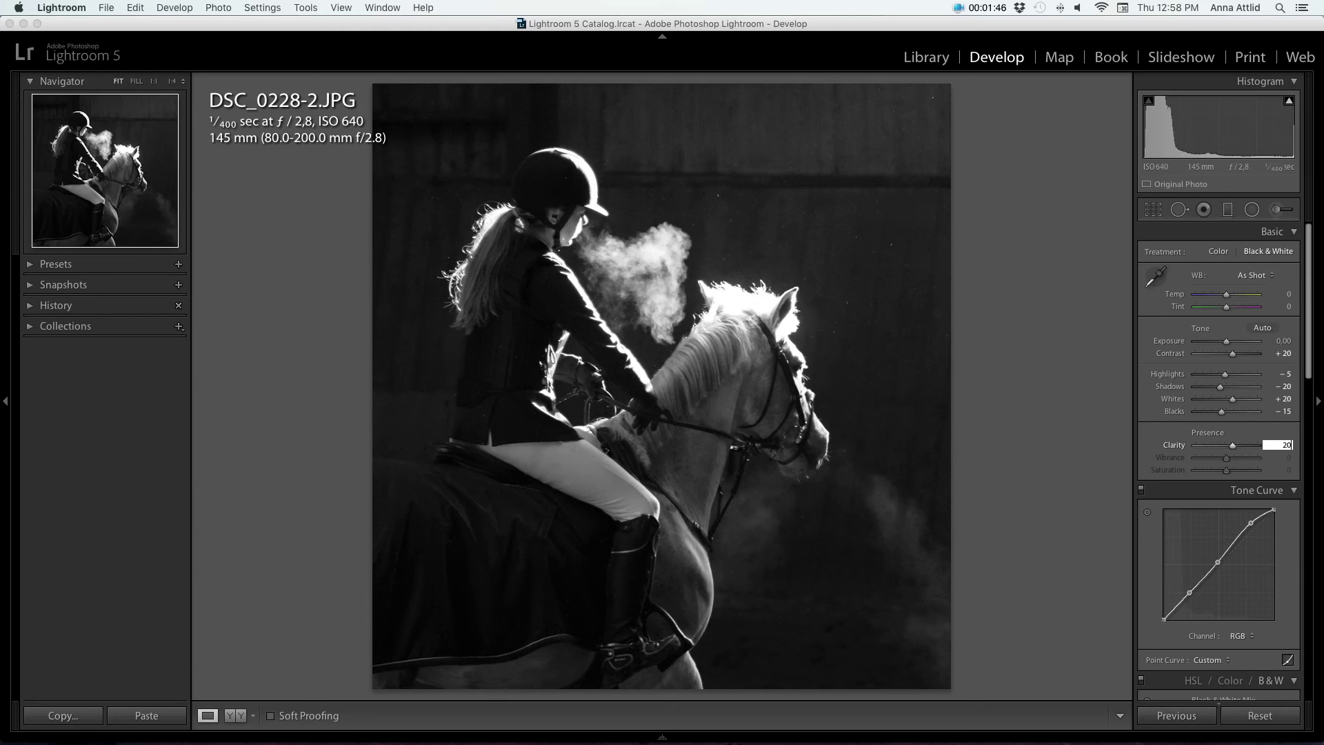
pyautogui.press('BackSpace')
pyautogui.write('0')
pyautogui.press('Return')
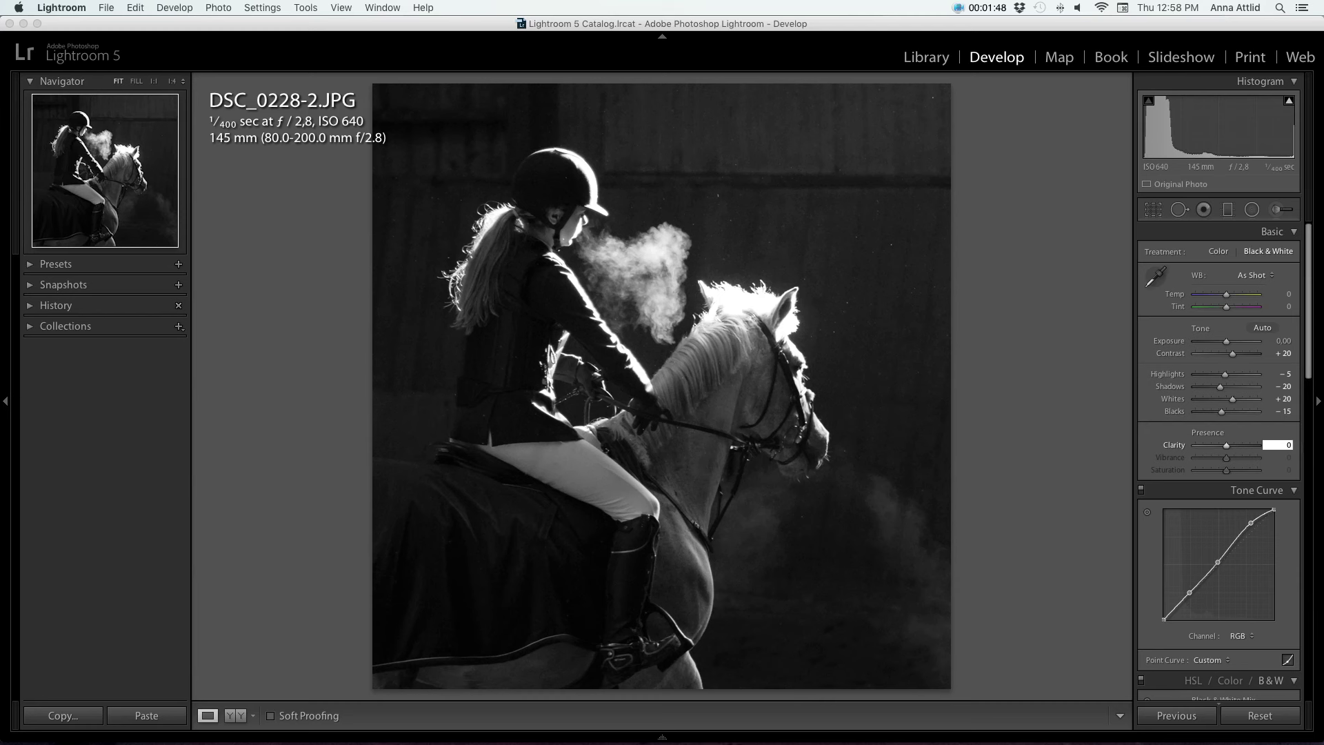
pyautogui.write('30')
pyautogui.press('Return')
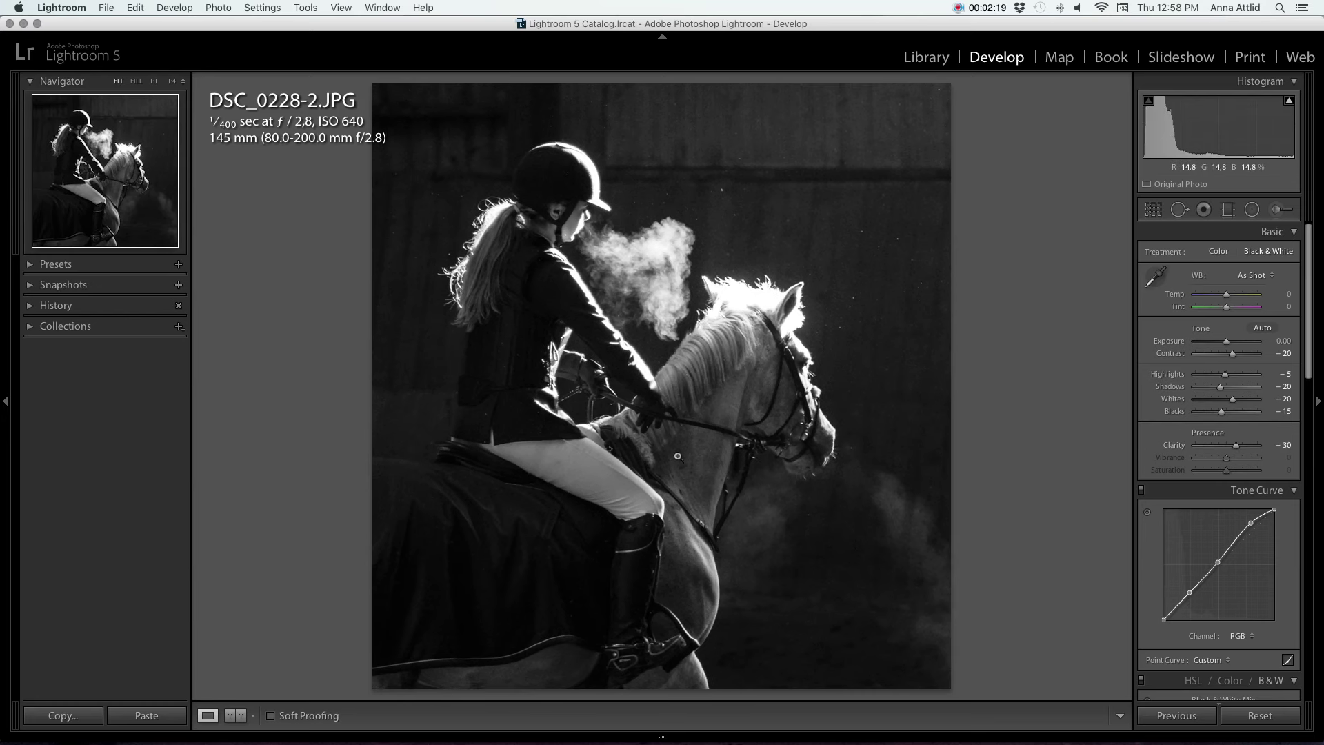
# - Show the colour original from the editing history for comparison
pyautogui.click(99, 307)
pyautogui.scroll(-1, 79, 620)
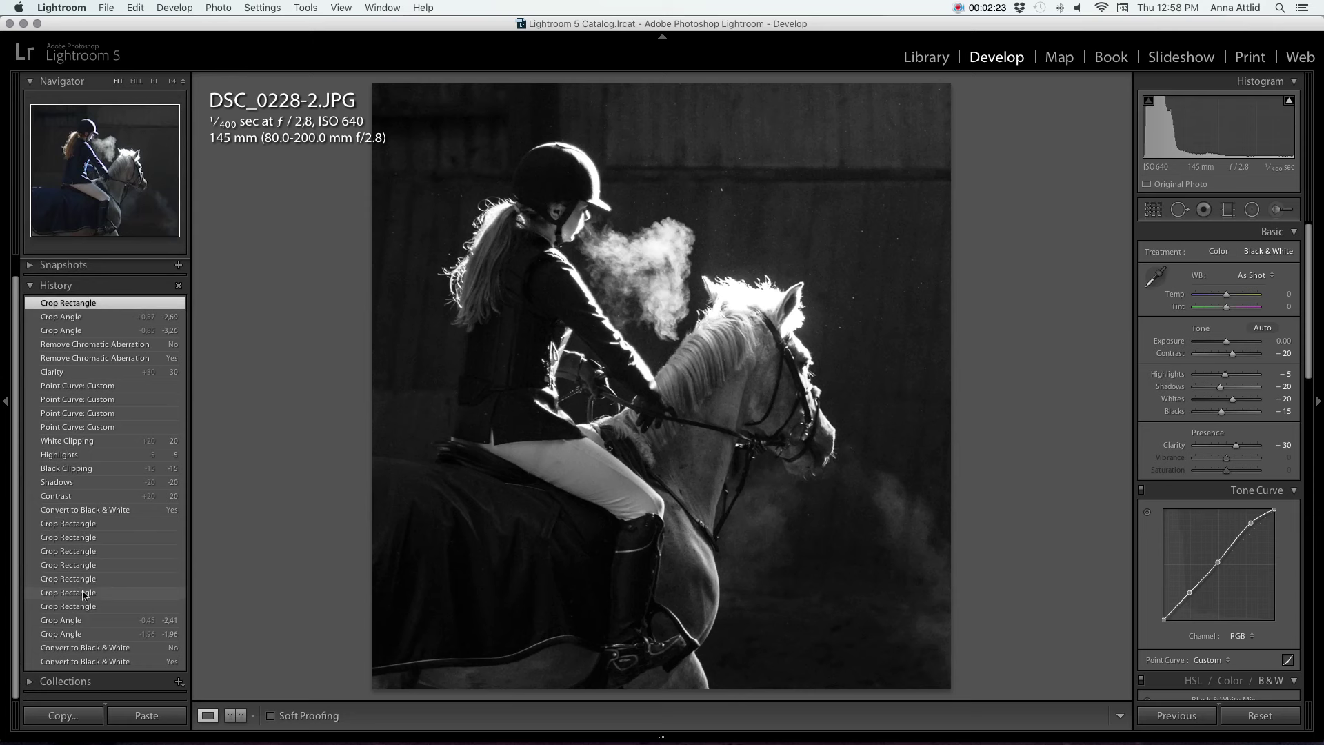
pyautogui.click(75, 656)
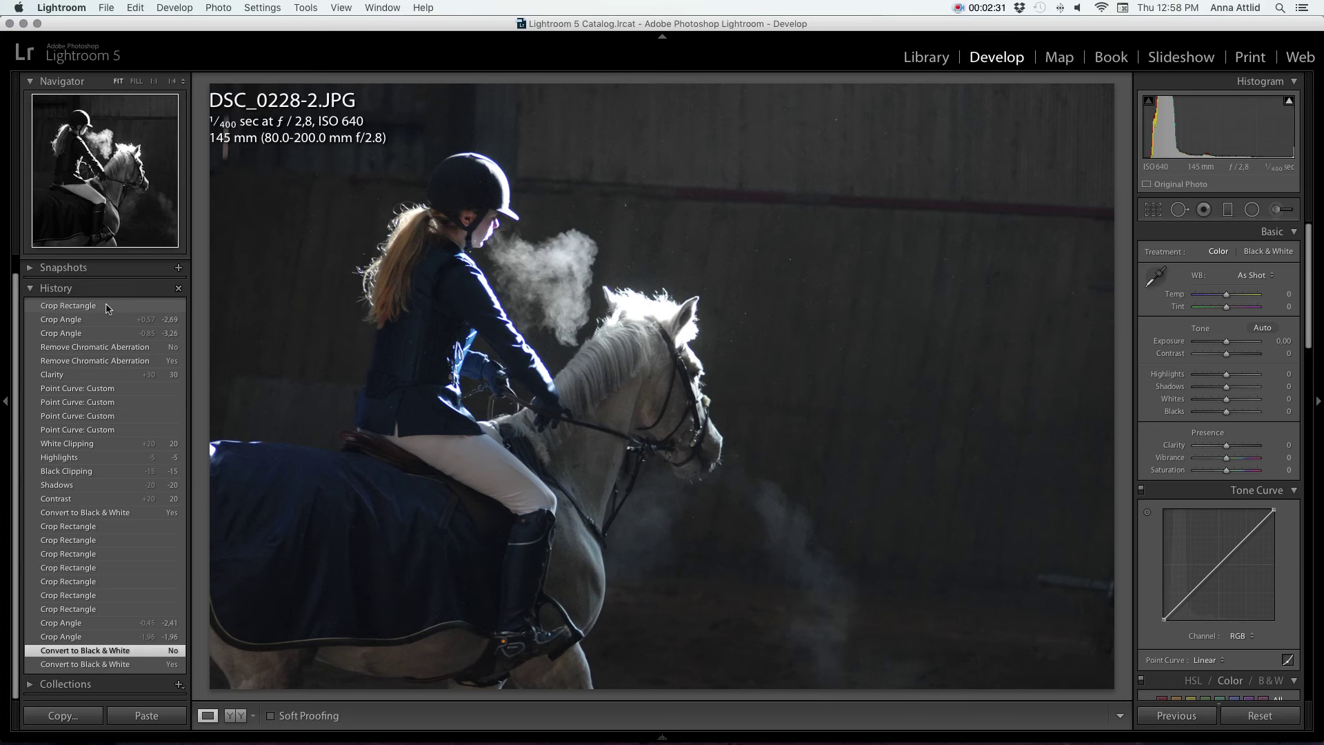
# - Return to the latest black-and-white version and export it to Photoshop
pyautogui.click(107, 307)
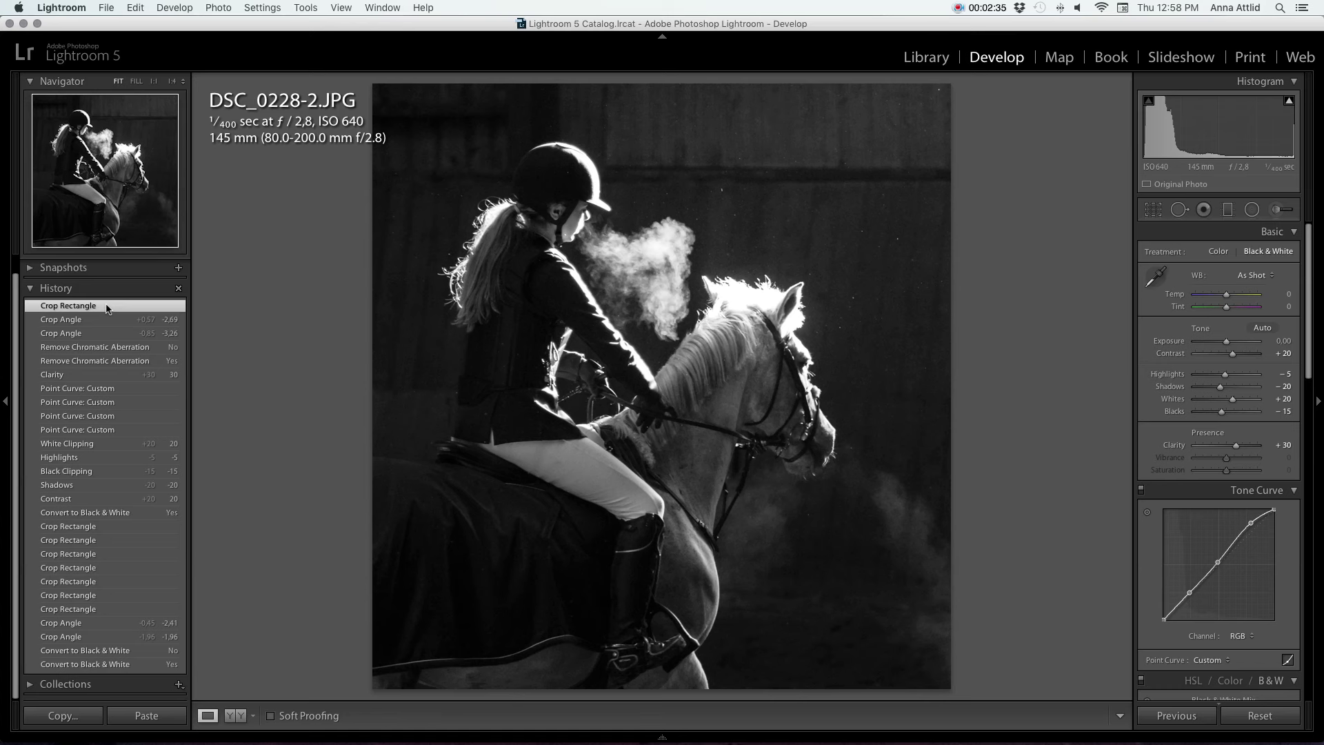
pyautogui.click(105, 7)
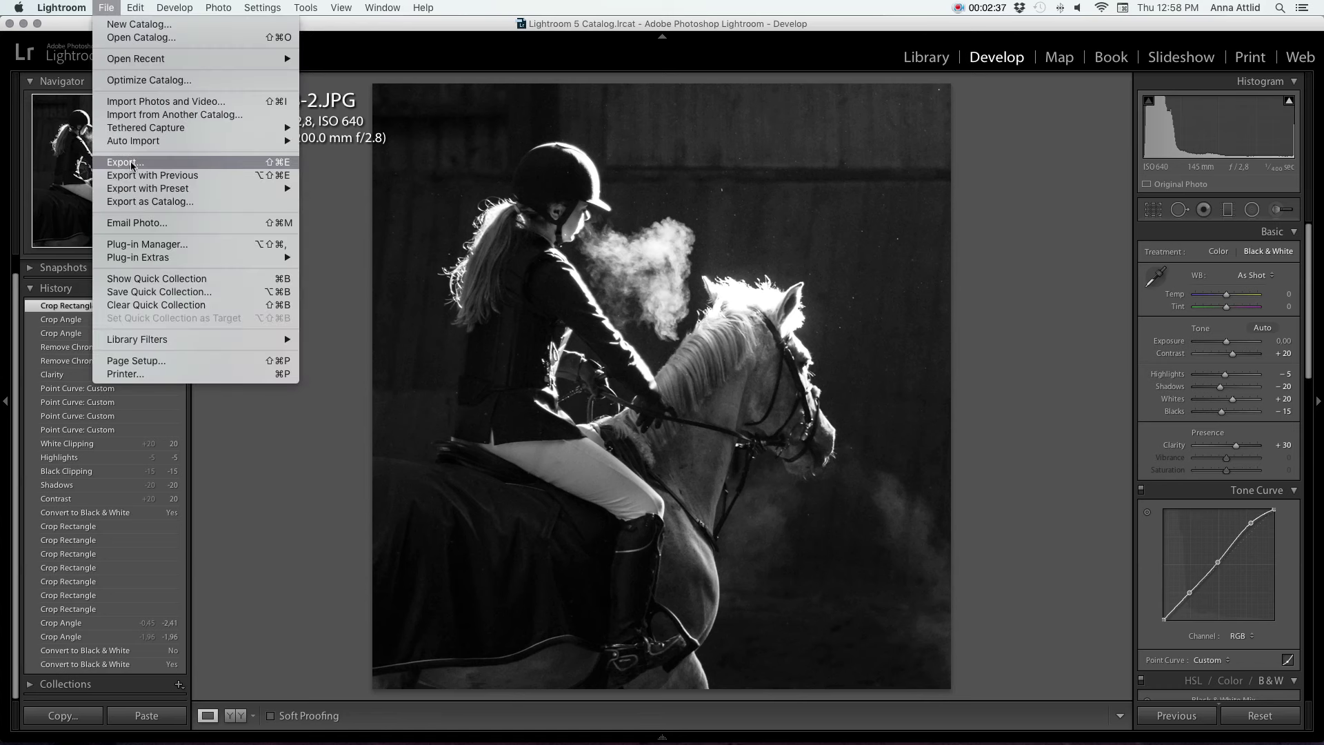
pyautogui.click(131, 164)
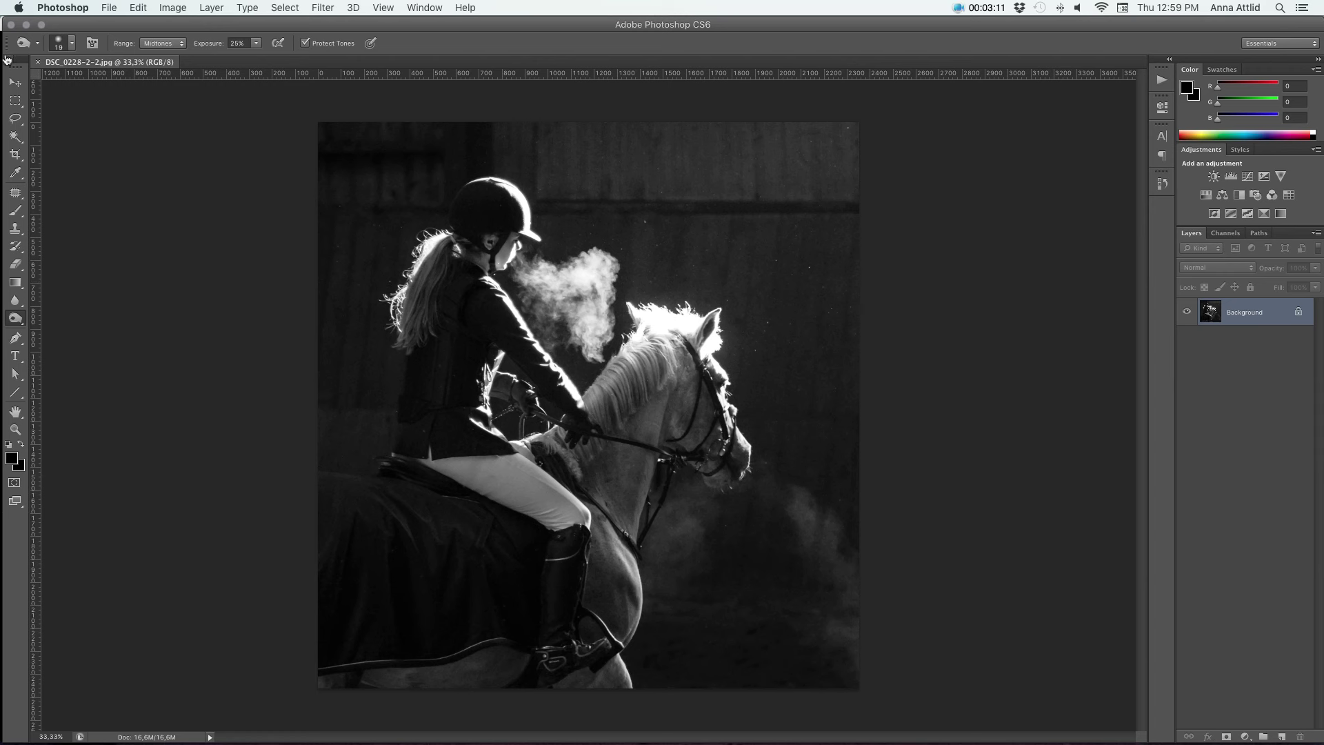
# - Duplicate the Background layer twice with Cmd+J, creating Layer 1 and Layer 1 copy
pyautogui.click(15, 100)
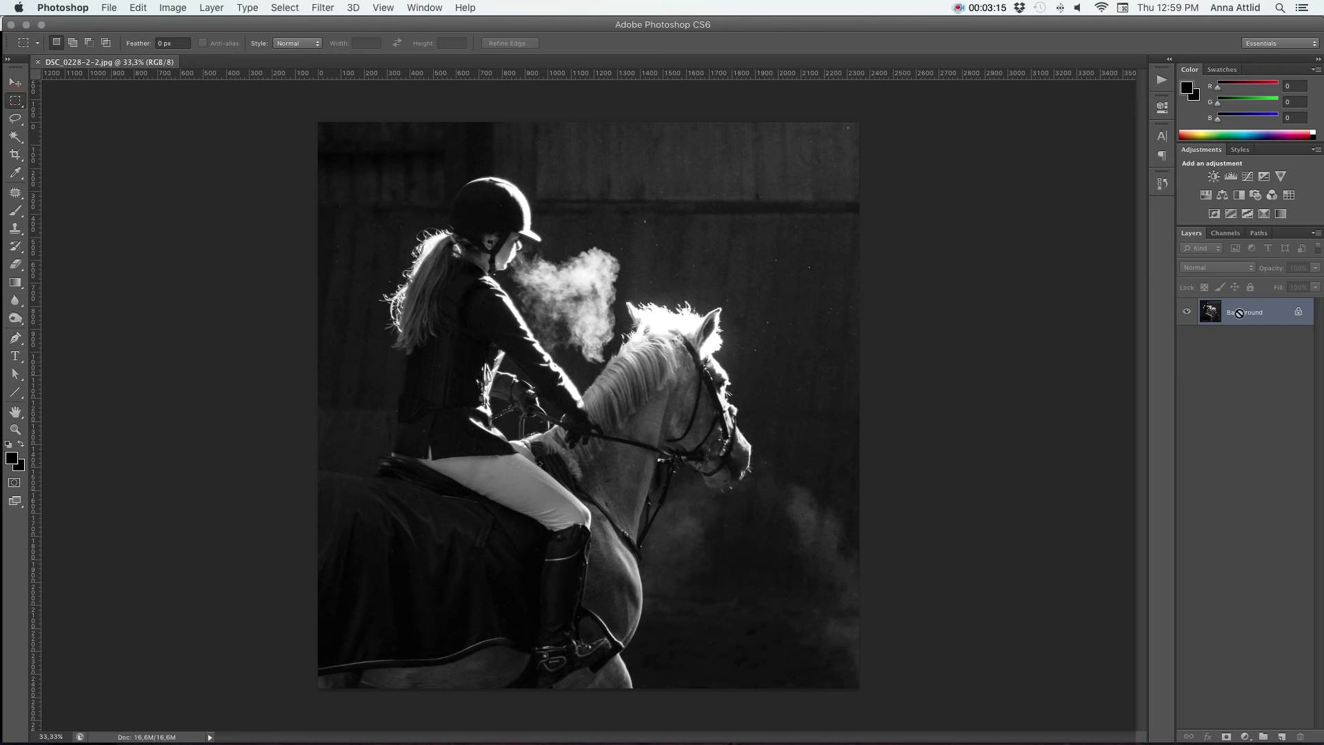
pyautogui.press('super+j')
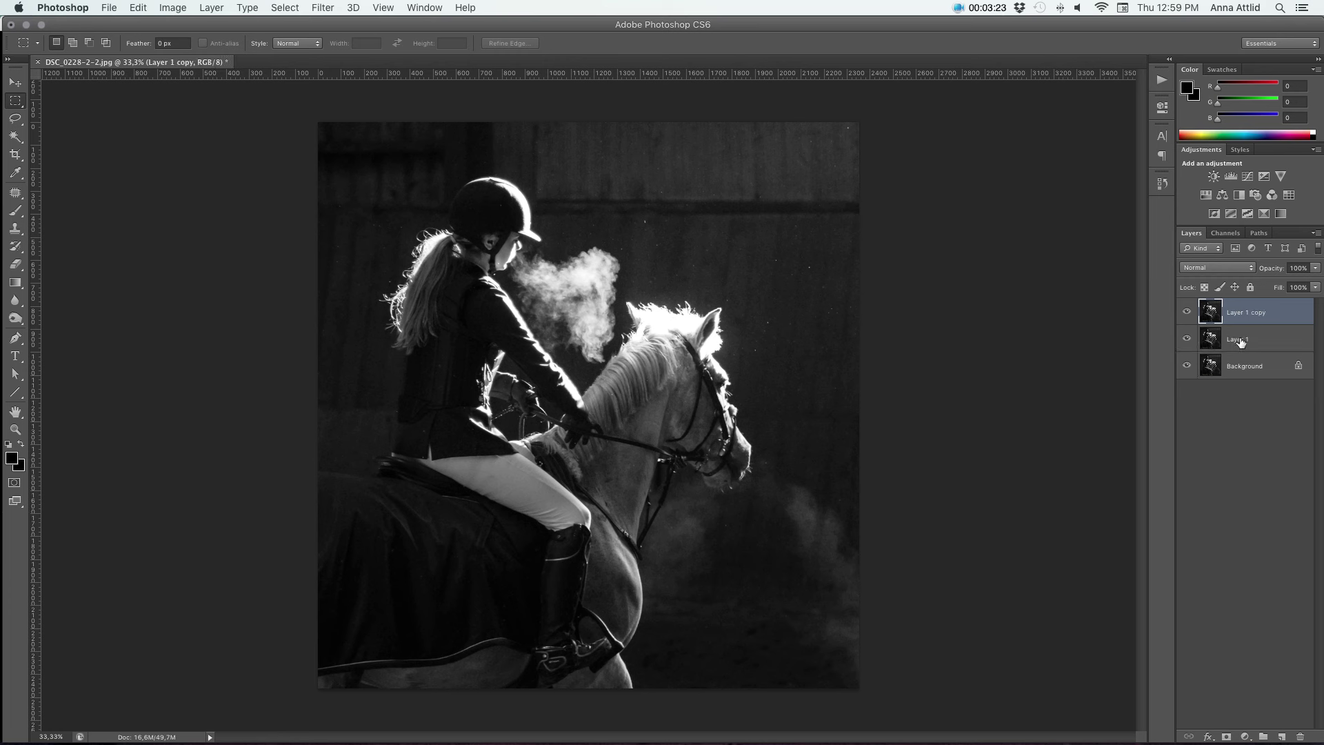
pyautogui.press('super+j')
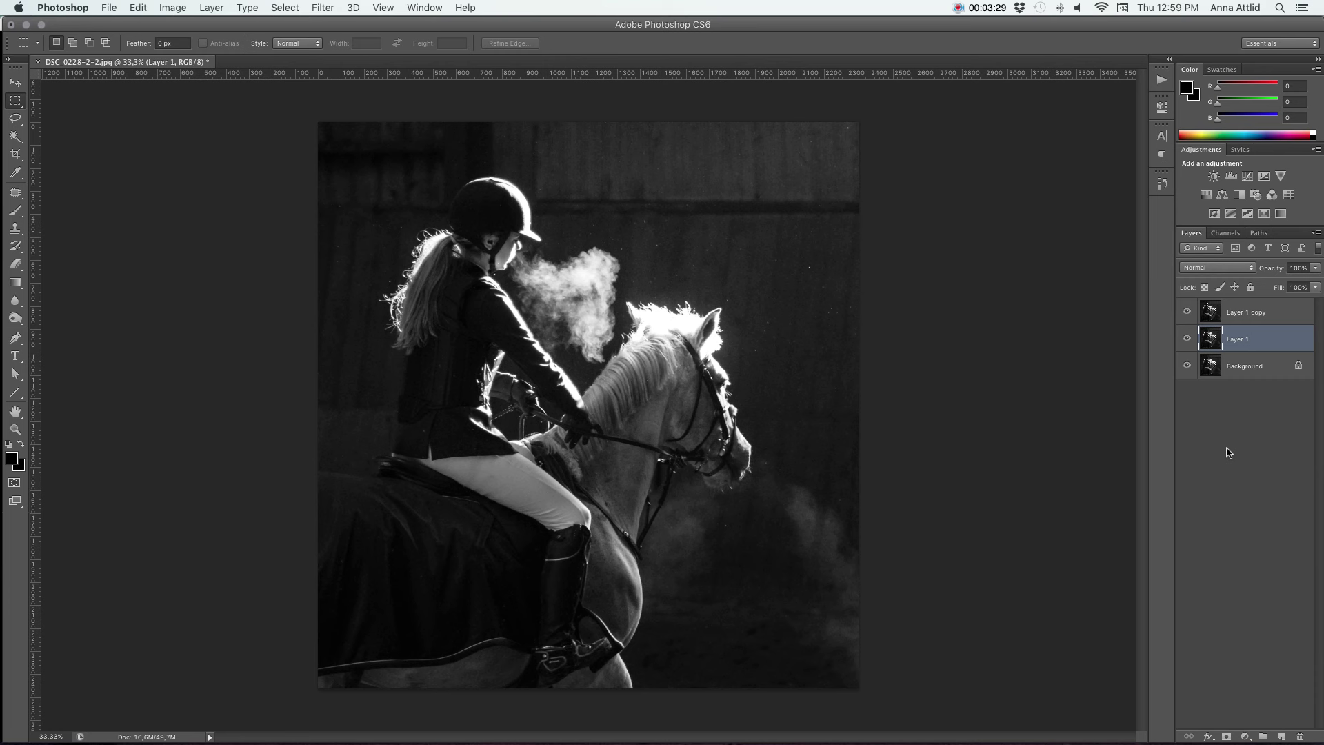
# - Hide Layer 1 copy and darken Layer 1 with a Curves point at input 134, output 108
pyautogui.click(1186, 313)
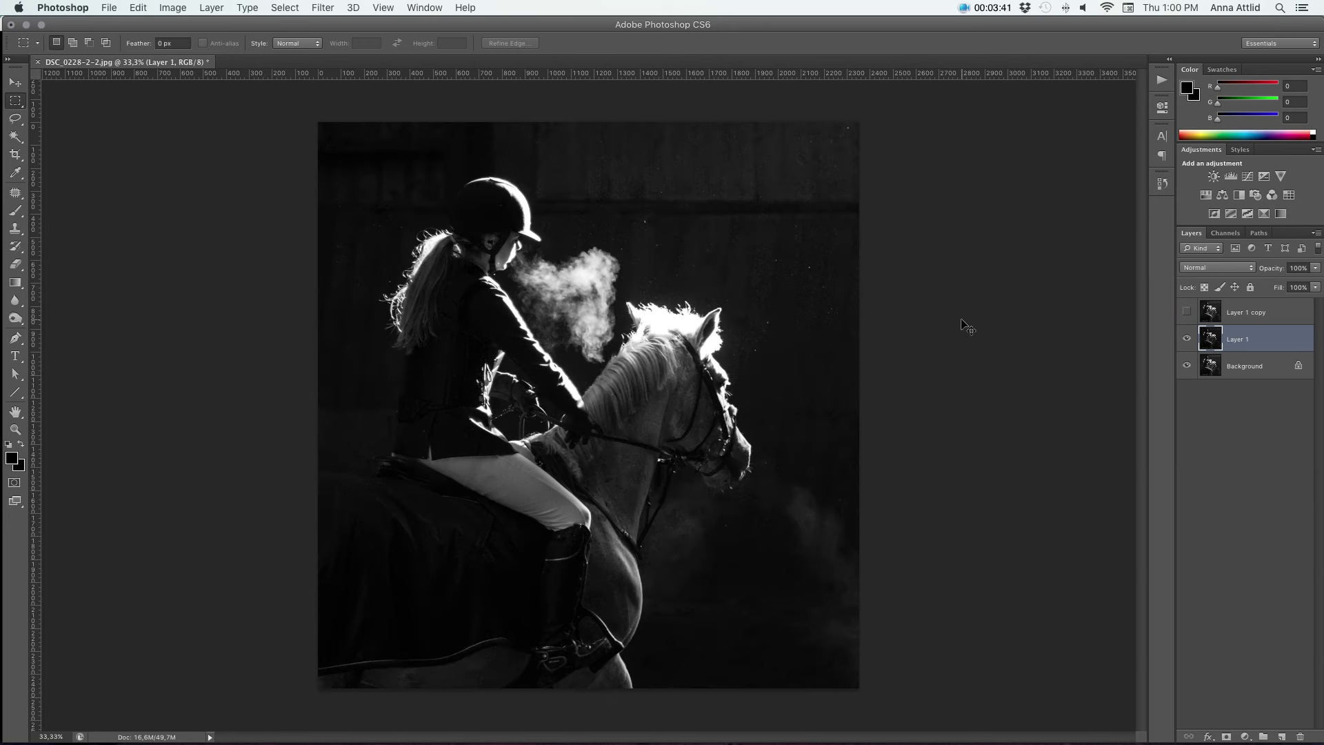
pyautogui.press('super+m')
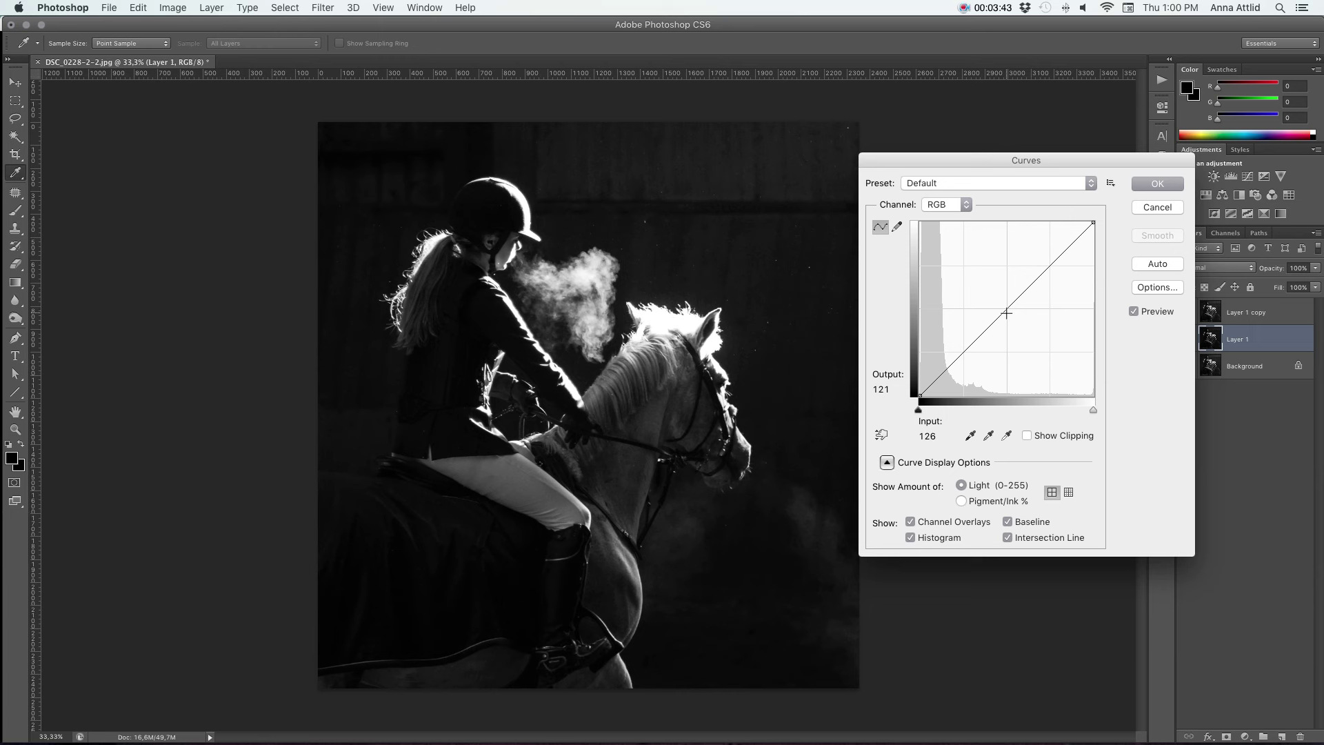
pyautogui.click(1007, 313)
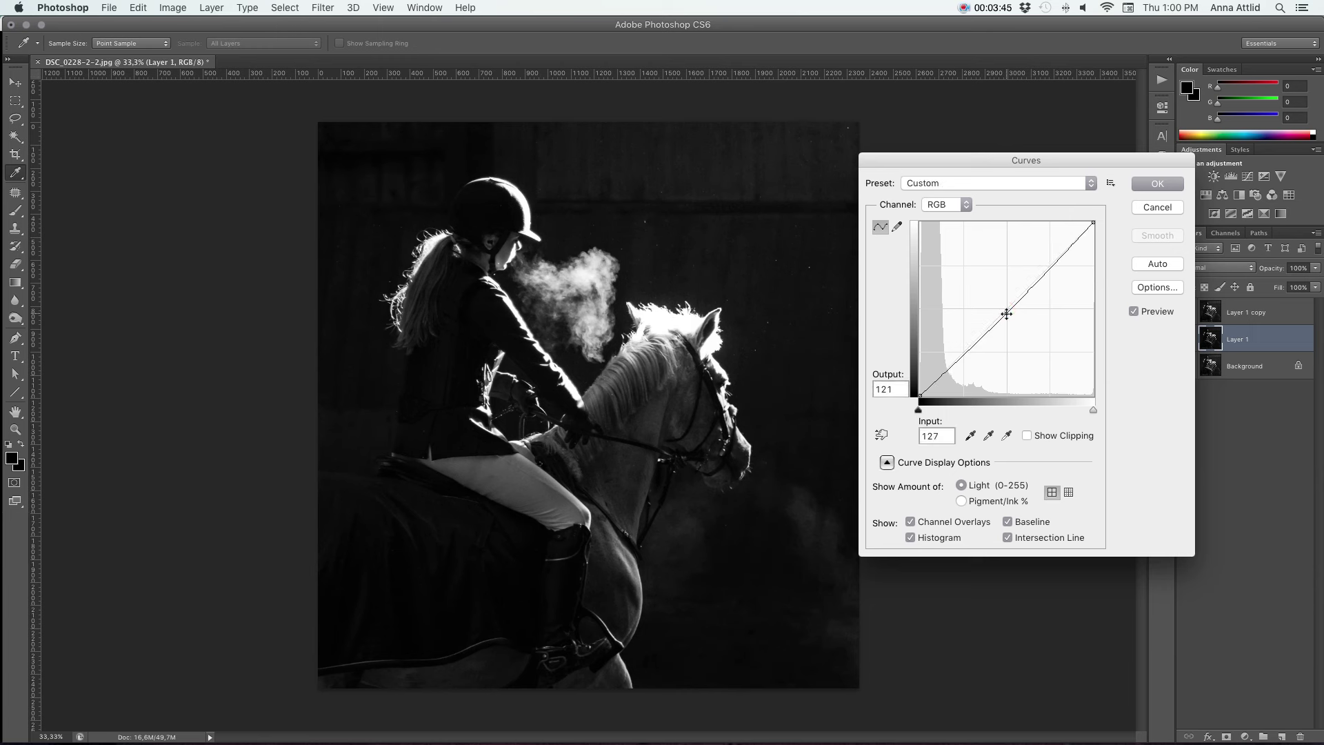
pyautogui.moveTo(1007, 313); pyautogui.dragTo(1010, 320)
pyautogui.press('Return')
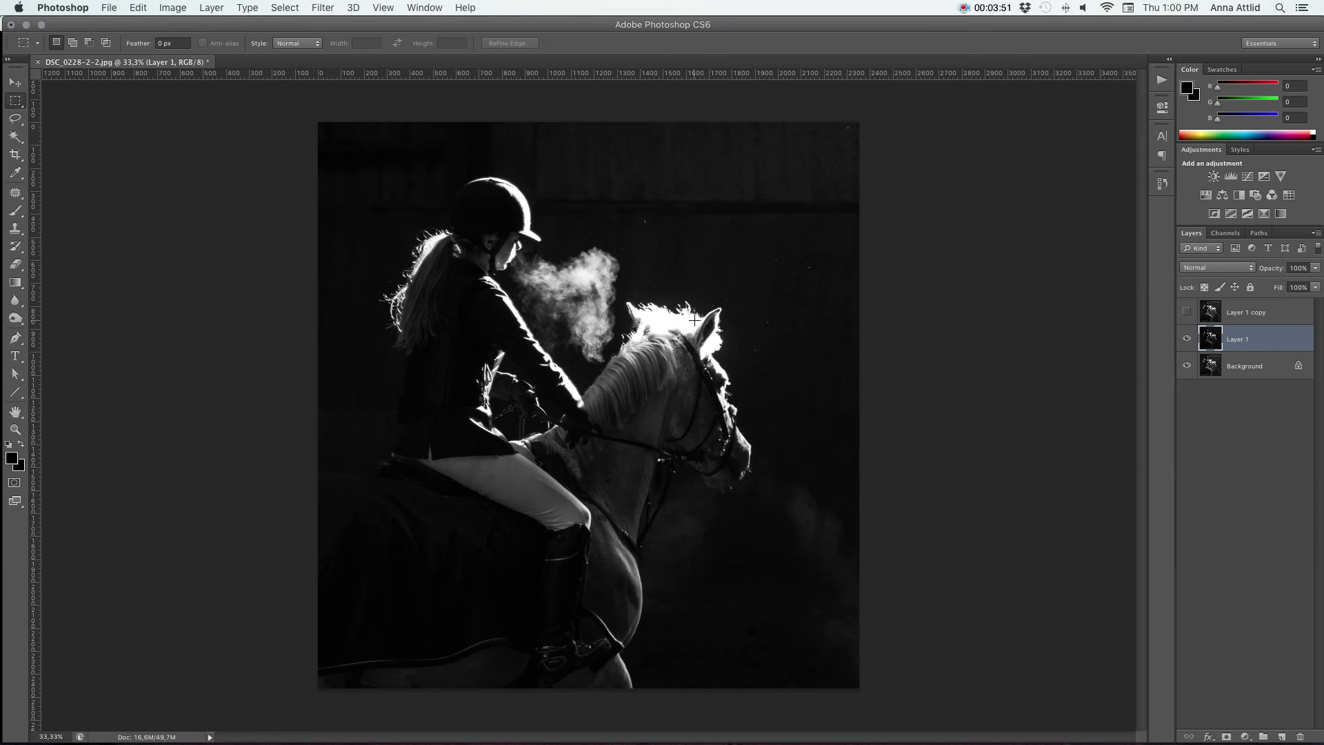
# - Erase Layer 1 at 40% opacity over the rider's thigh and horse's shoulder
pyautogui.click(15, 264)
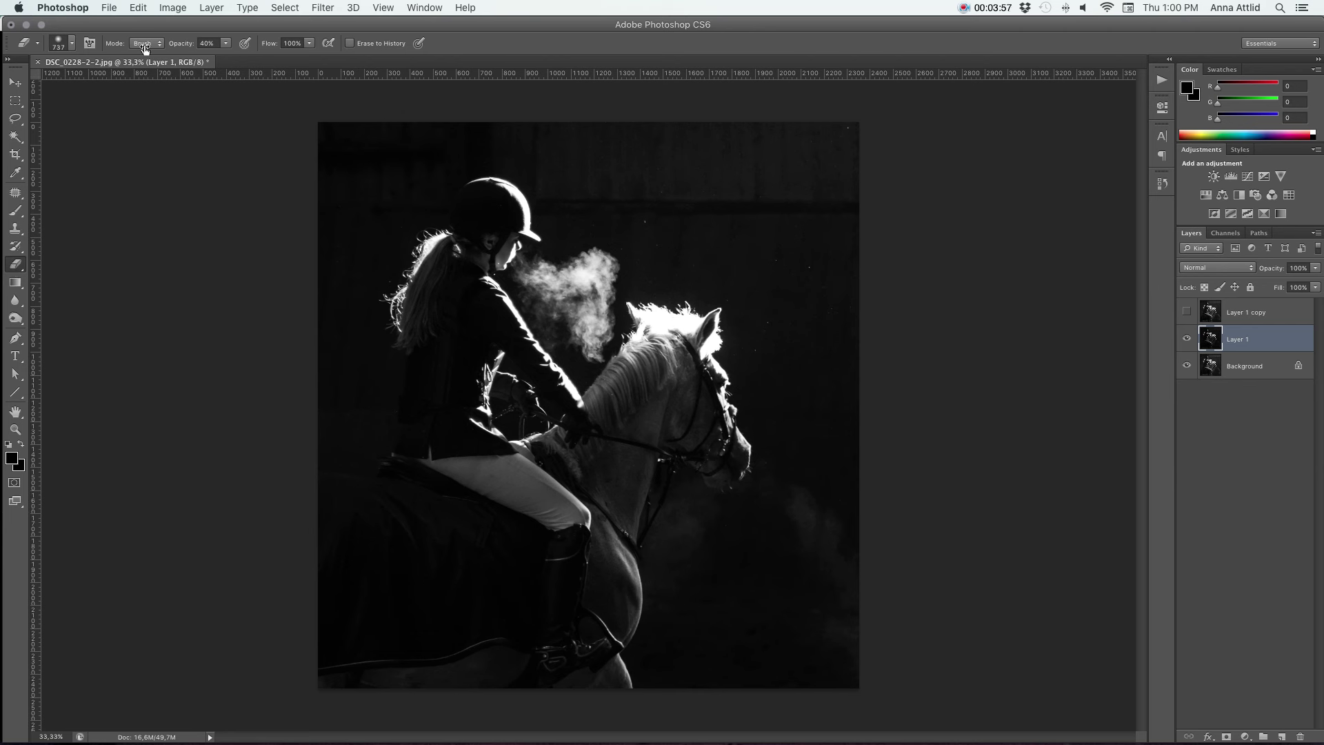
pyautogui.click(225, 44)
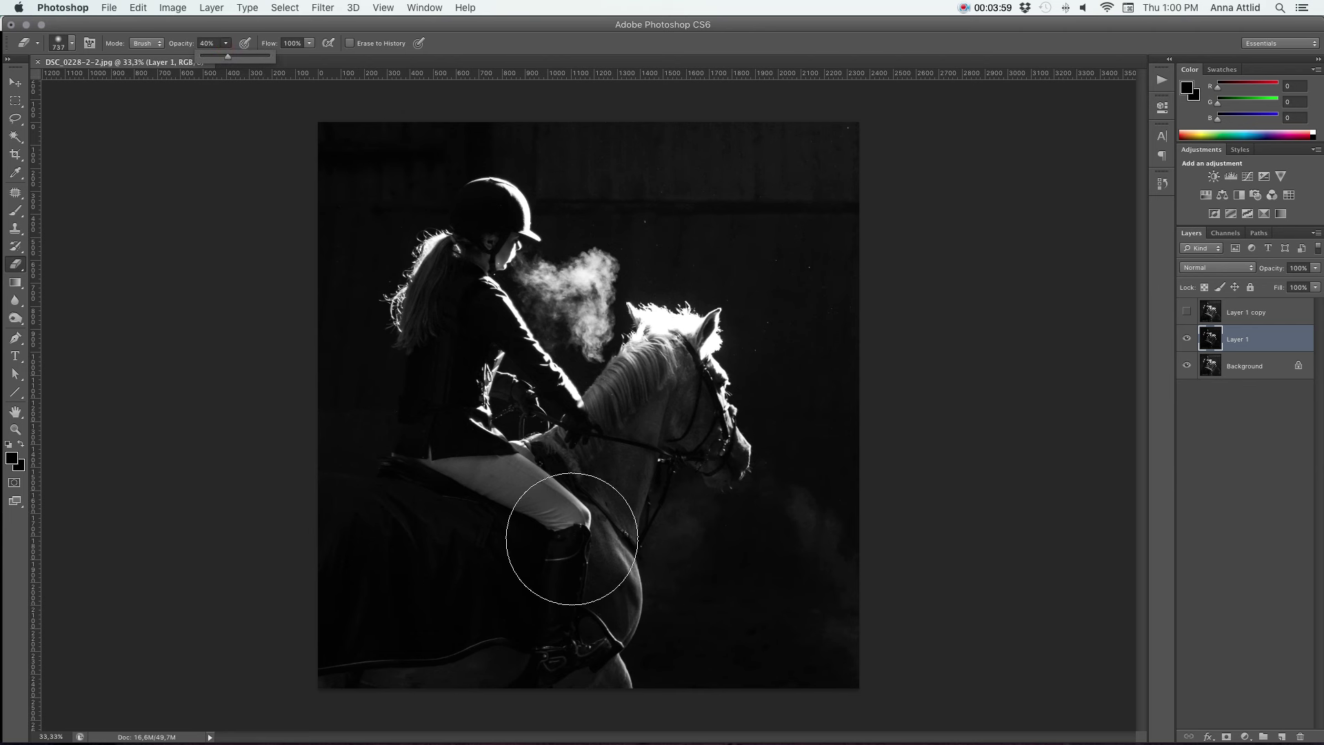
pyautogui.click(523, 493)
pyautogui.moveTo(559, 498)
pyautogui.mouseDown()
pyautogui.moveTo(547, 503)
pyautogui.moveTo(591, 488)
pyautogui.moveTo(621, 443)
pyautogui.moveTo(610, 460)
pyautogui.mouseUp()
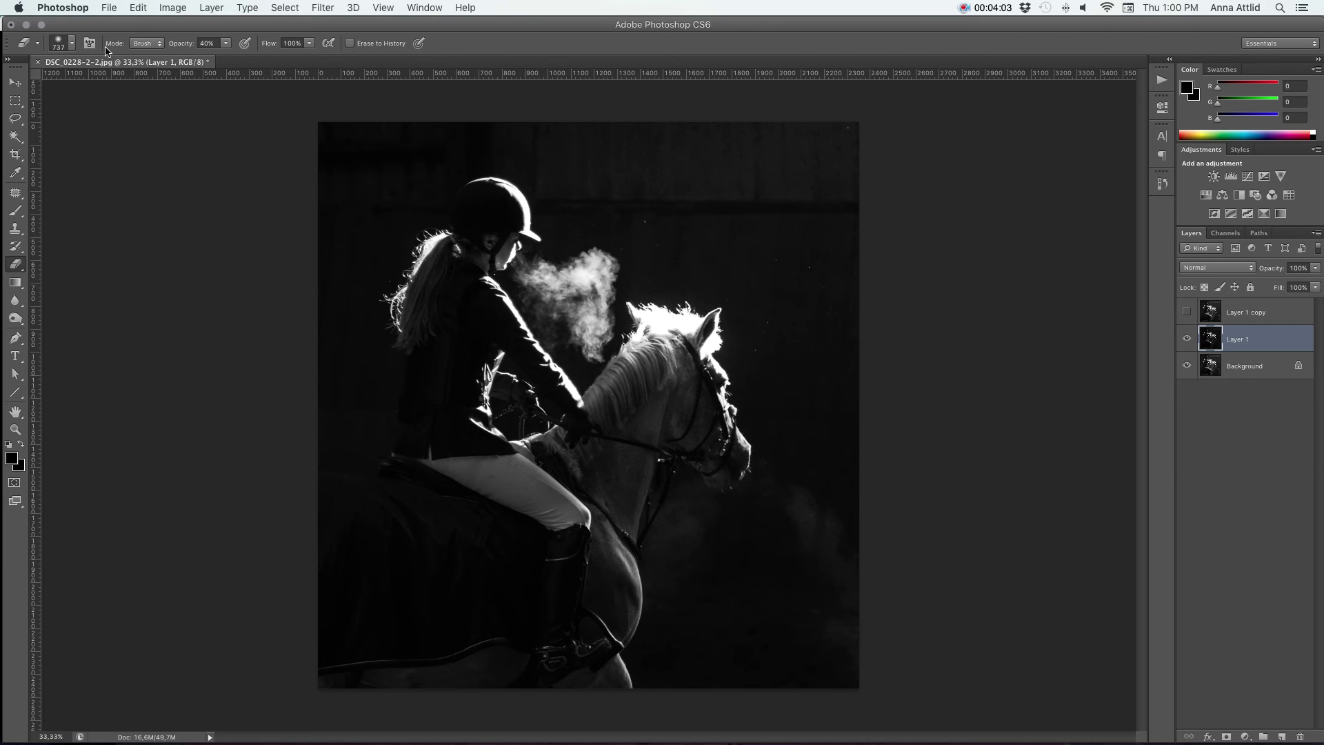
# - With a 363 px eraser at 29% opacity, lighten the horse's chest and neck
pyautogui.click(61, 39)
pyautogui.click(135, 84)
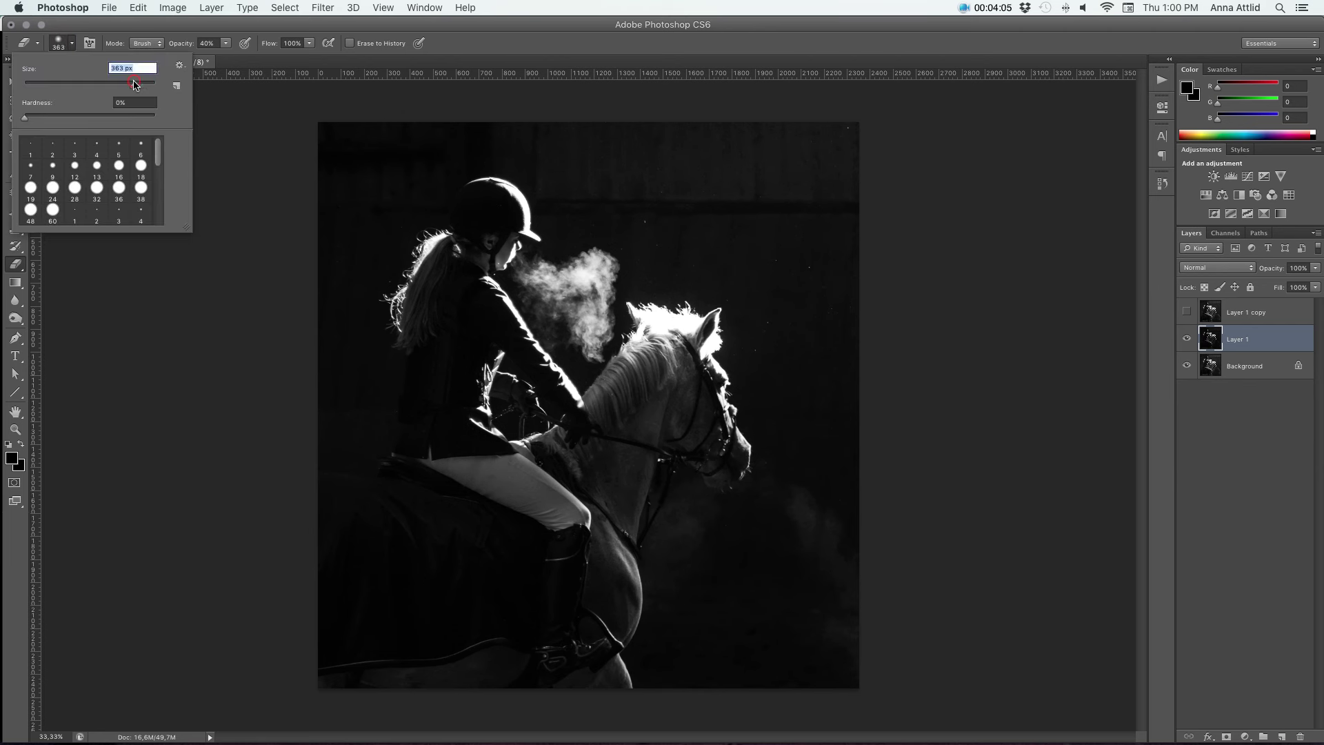
pyautogui.click(226, 43)
pyautogui.click(221, 58)
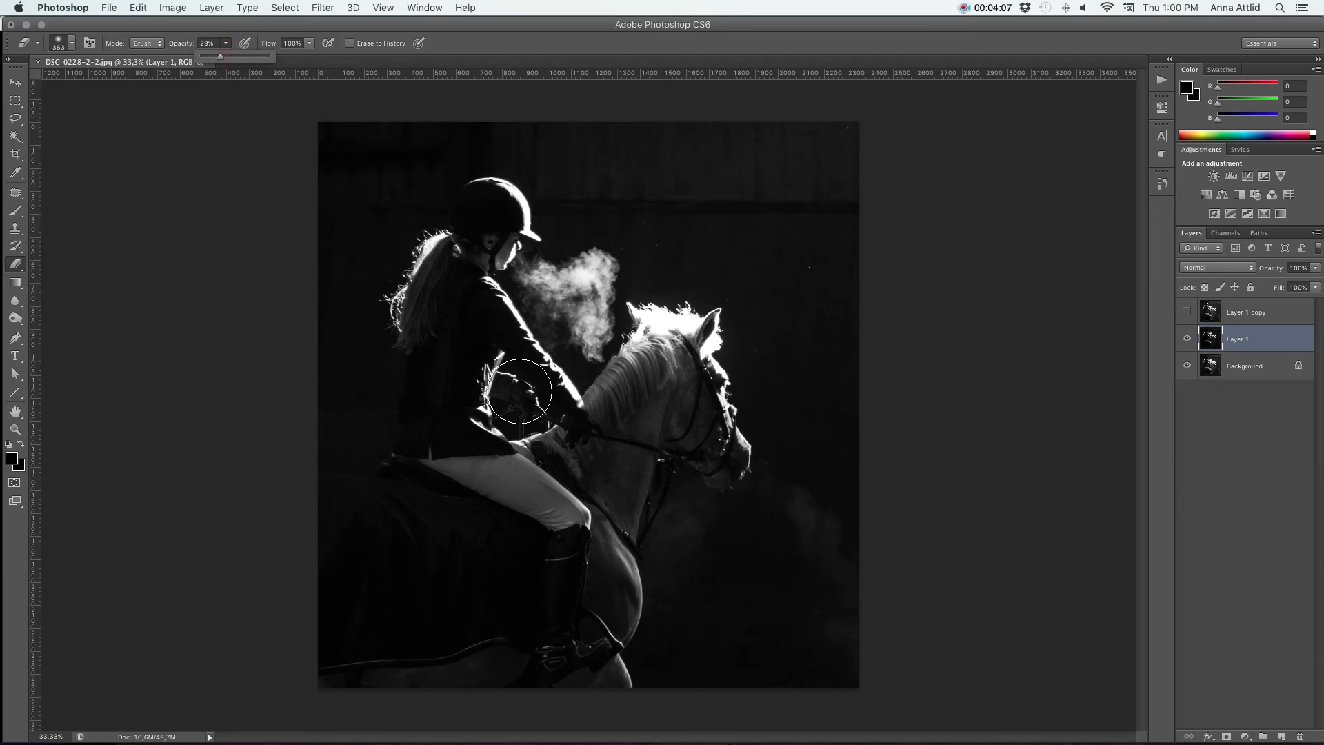
pyautogui.click(608, 455)
pyautogui.moveTo(614, 500)
pyautogui.mouseDown()
pyautogui.moveTo(608, 593)
pyautogui.moveTo(611, 513)
pyautogui.mouseUp()
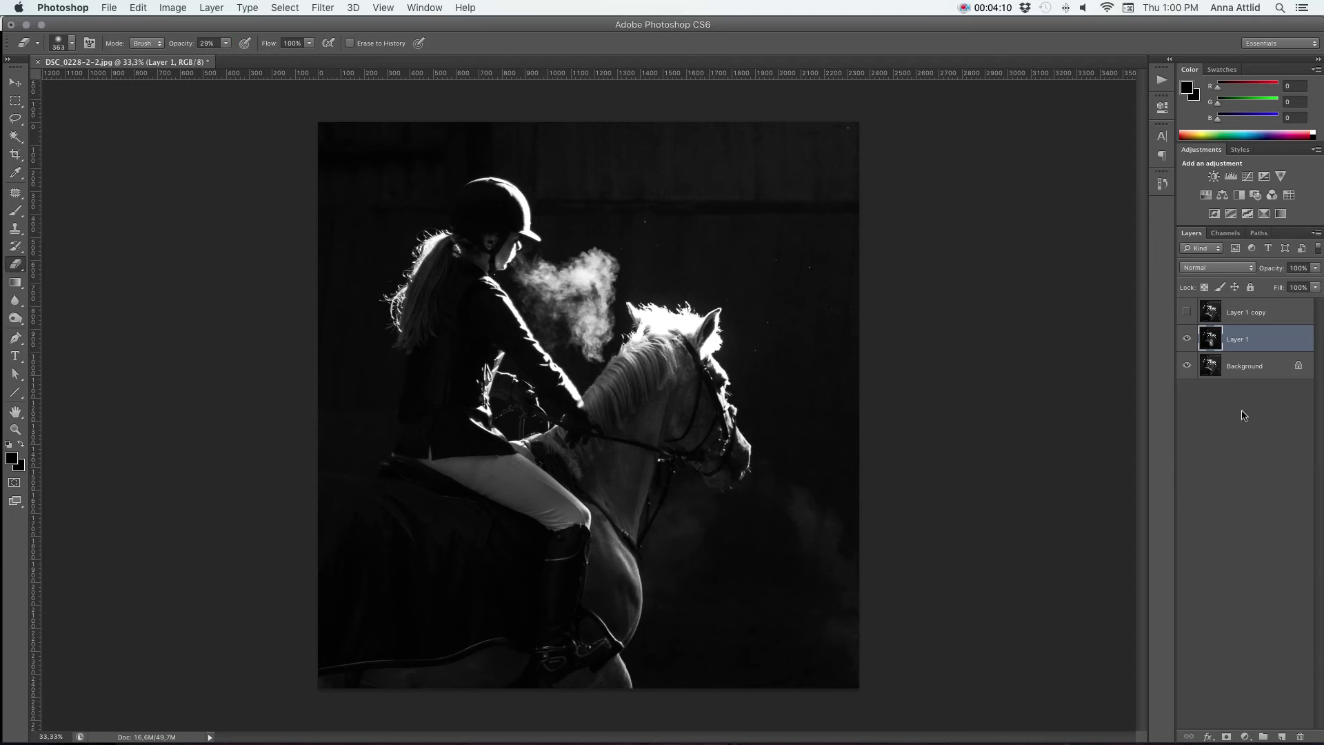
# - Select and show Layer 1 copy, erase below the horse's neck, and set eraser opacity to 90%
pyautogui.click(1264, 313)
pyautogui.click(1186, 313)
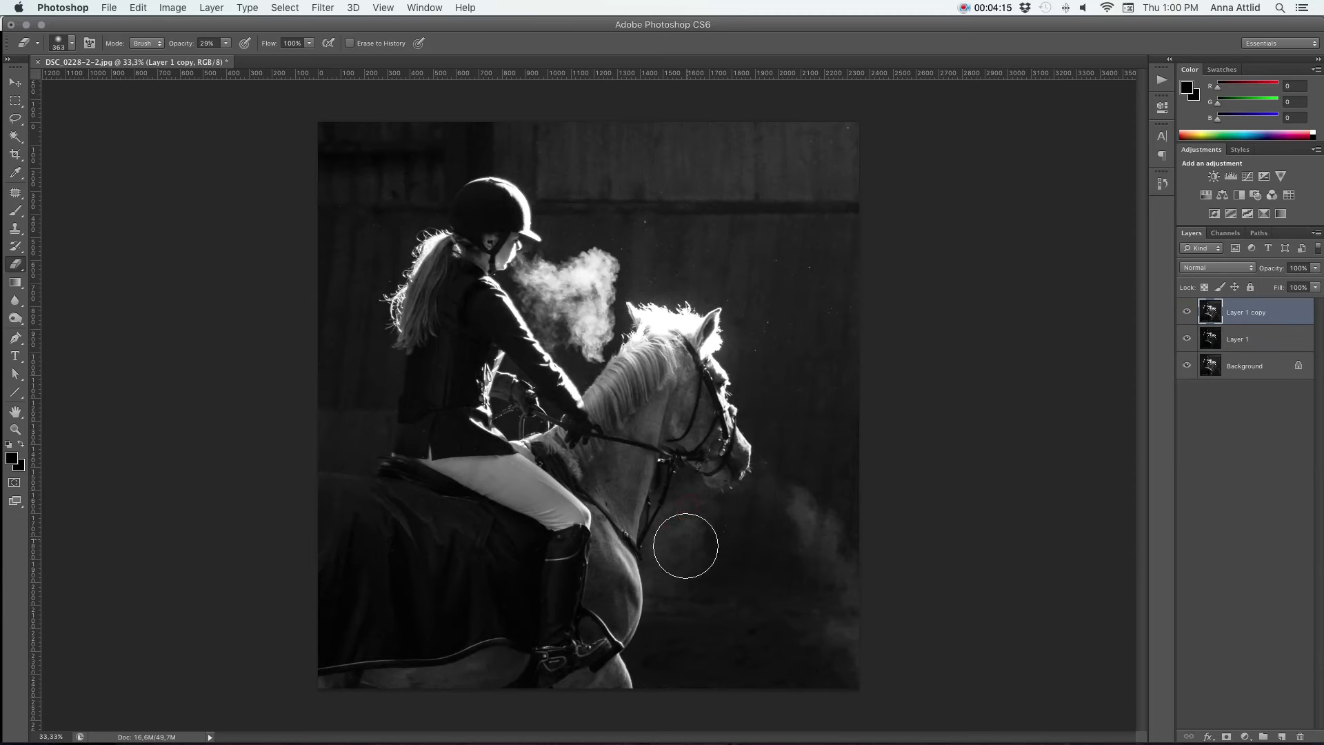
pyautogui.moveTo(685, 546); pyautogui.dragTo(709, 540)
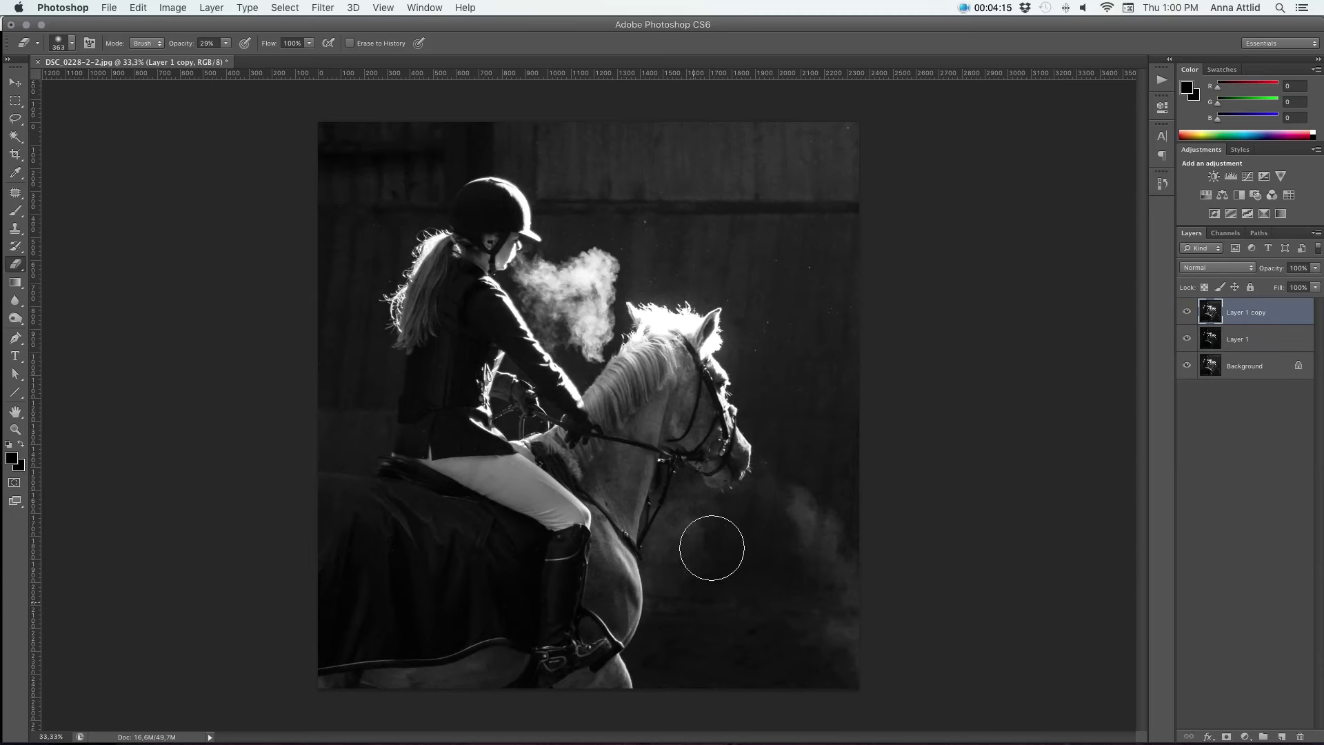
pyautogui.click(225, 45)
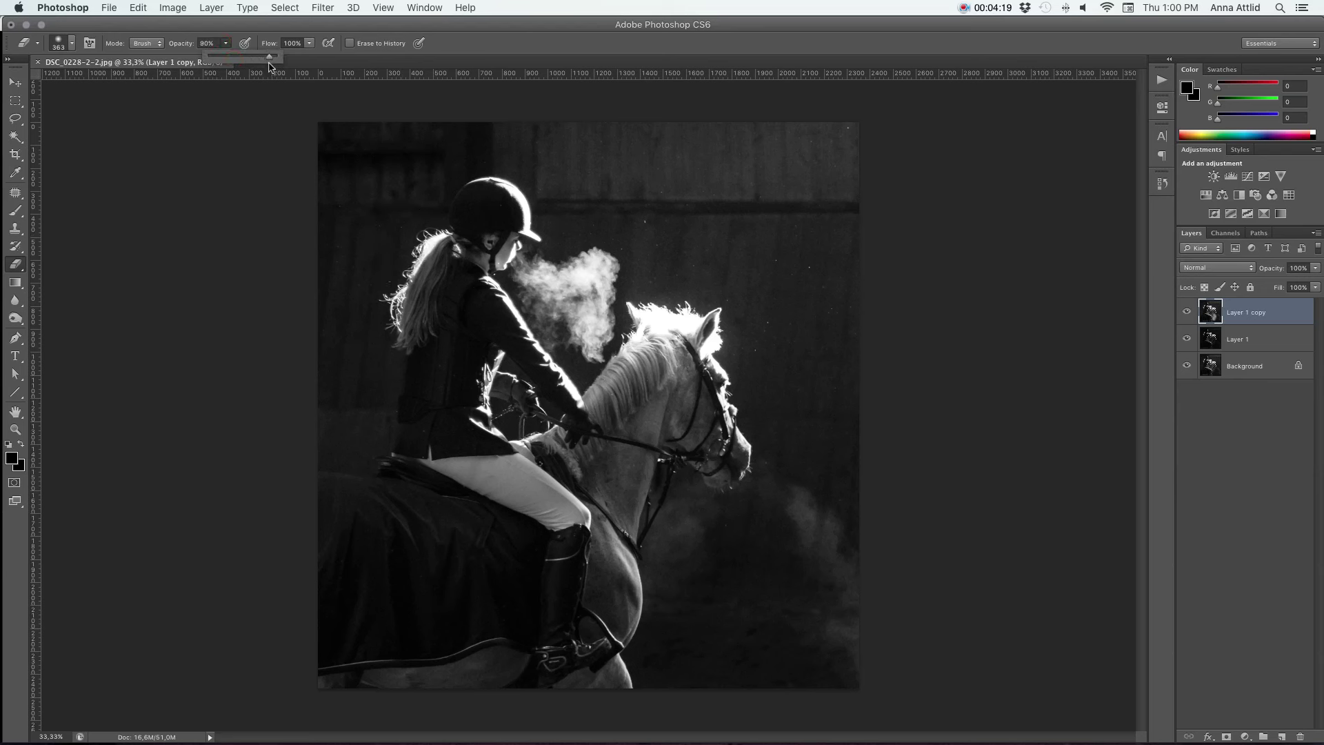
pyautogui.click(698, 553)
# - Erase the smoke beside the head, the background to the blanket's edge, and along the boot
pyautogui.moveTo(685, 521)
pyautogui.mouseDown()
pyautogui.moveTo(738, 561)
pyautogui.moveTo(819, 437)
pyautogui.moveTo(813, 658)
pyautogui.moveTo(836, 645)
pyautogui.moveTo(857, 554)
pyautogui.moveTo(760, 616)
pyautogui.moveTo(692, 704)
pyautogui.moveTo(659, 677)
pyautogui.moveTo(687, 574)
pyautogui.moveTo(678, 497)
pyautogui.moveTo(737, 508)
pyautogui.moveTo(767, 473)
pyautogui.moveTo(821, 694)
pyautogui.moveTo(831, 488)
pyautogui.moveTo(878, 528)
pyautogui.moveTo(868, 322)
pyautogui.moveTo(776, 420)
pyautogui.moveTo(743, 299)
pyautogui.moveTo(769, 332)
pyautogui.moveTo(808, 459)
pyautogui.moveTo(832, 180)
pyautogui.moveTo(861, 511)
pyautogui.moveTo(874, 256)
pyautogui.moveTo(803, 126)
pyautogui.moveTo(750, 329)
pyautogui.moveTo(720, 104)
pyautogui.moveTo(669, 277)
pyautogui.moveTo(659, 199)
pyautogui.moveTo(689, 278)
pyautogui.moveTo(637, 278)
pyautogui.moveTo(602, 211)
pyautogui.moveTo(562, 231)
pyautogui.moveTo(532, 140)
pyautogui.moveTo(581, 208)
pyautogui.moveTo(636, 199)
pyautogui.moveTo(636, 96)
pyautogui.moveTo(667, 117)
pyautogui.moveTo(729, 117)
pyautogui.moveTo(769, 206)
pyautogui.moveTo(815, 103)
pyautogui.moveTo(876, 144)
pyautogui.moveTo(660, 205)
pyautogui.moveTo(494, 121)
pyautogui.moveTo(354, 246)
pyautogui.moveTo(357, 409)
pyautogui.moveTo(322, 440)
pyautogui.moveTo(310, 178)
pyautogui.moveTo(351, 453)
pyautogui.moveTo(376, 401)
pyautogui.moveTo(331, 317)
pyautogui.moveTo(506, 440)
pyautogui.moveTo(552, 434)
pyautogui.moveTo(503, 405)
pyautogui.moveTo(518, 376)
pyautogui.moveTo(574, 365)
pyautogui.moveTo(551, 352)
pyautogui.moveTo(537, 304)
pyautogui.moveTo(544, 333)
pyautogui.moveTo(634, 345)
pyautogui.moveTo(599, 230)
pyautogui.moveTo(556, 215)
pyautogui.moveTo(520, 133)
pyautogui.moveTo(631, 158)
pyautogui.mouseUp()
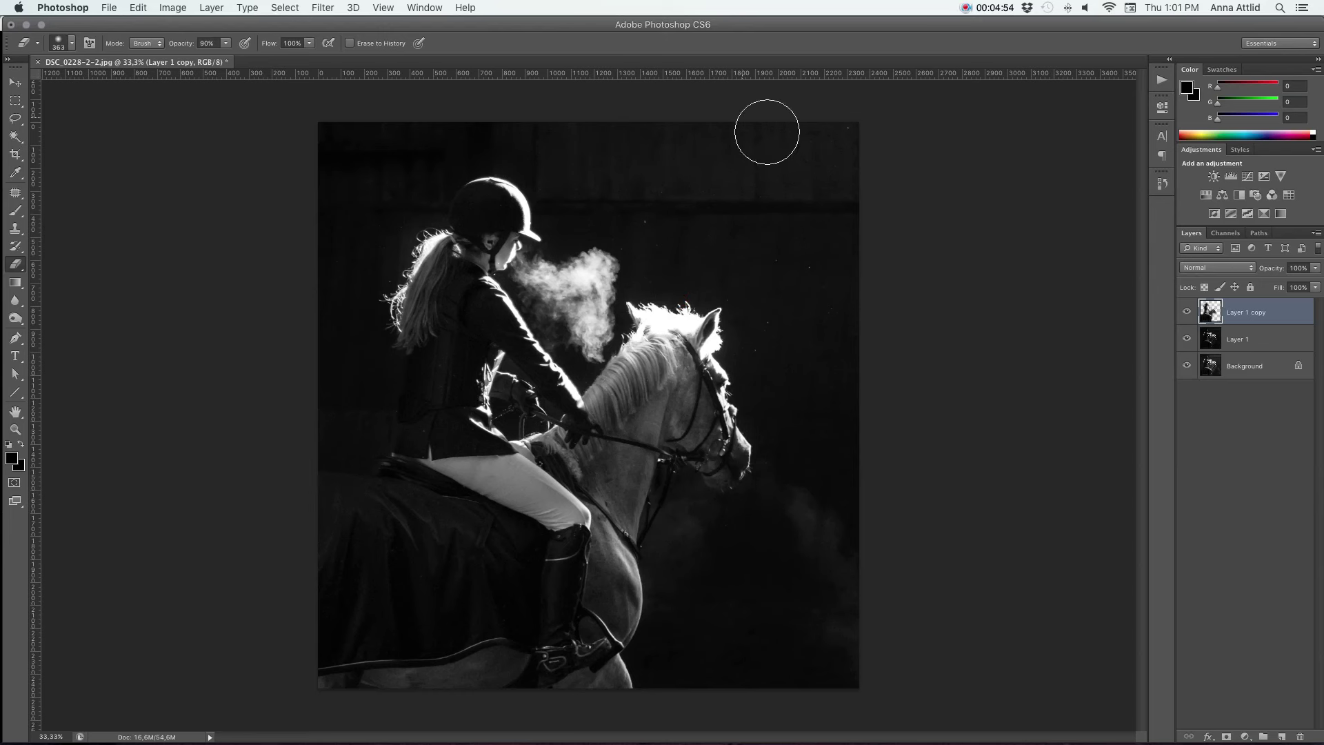
pyautogui.moveTo(476, 672)
pyautogui.mouseDown()
pyautogui.moveTo(307, 671)
pyautogui.moveTo(113, 697)
pyautogui.moveTo(493, 662)
pyautogui.moveTo(470, 533)
pyautogui.mouseUp()
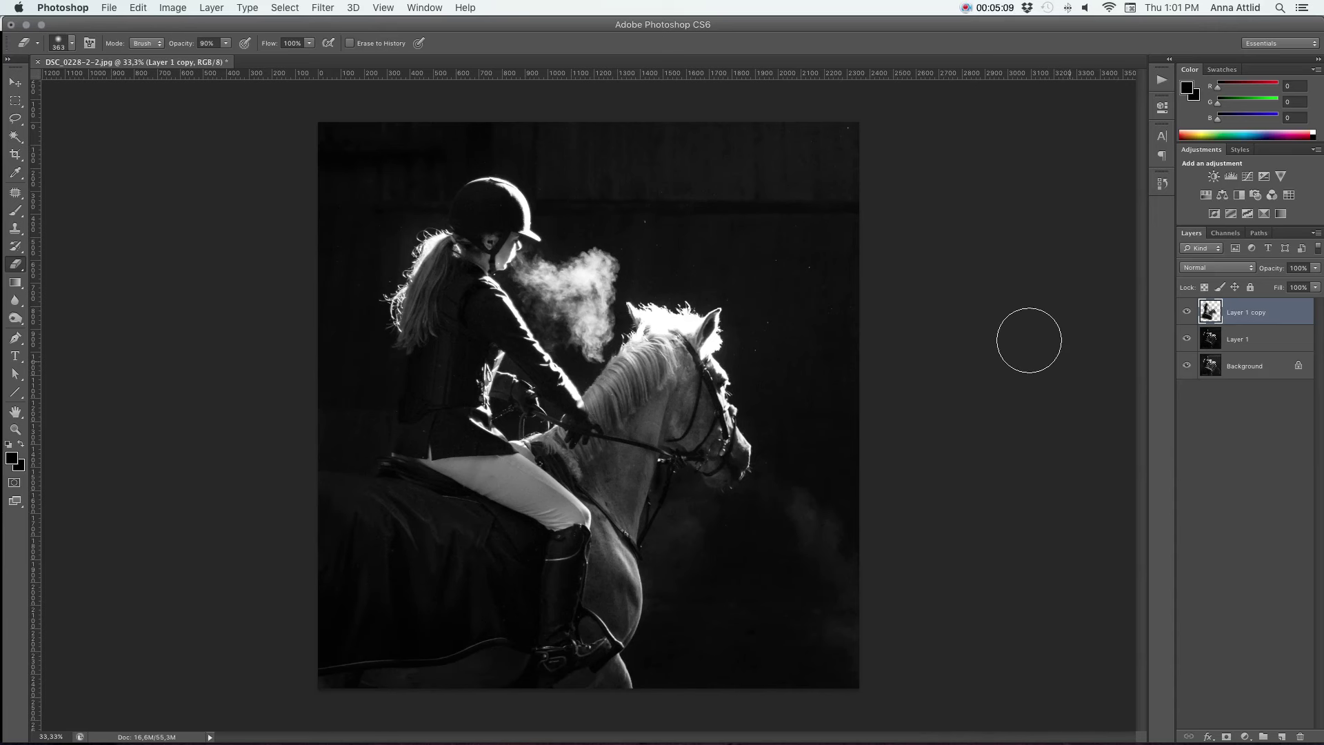
pyautogui.click(1187, 312)
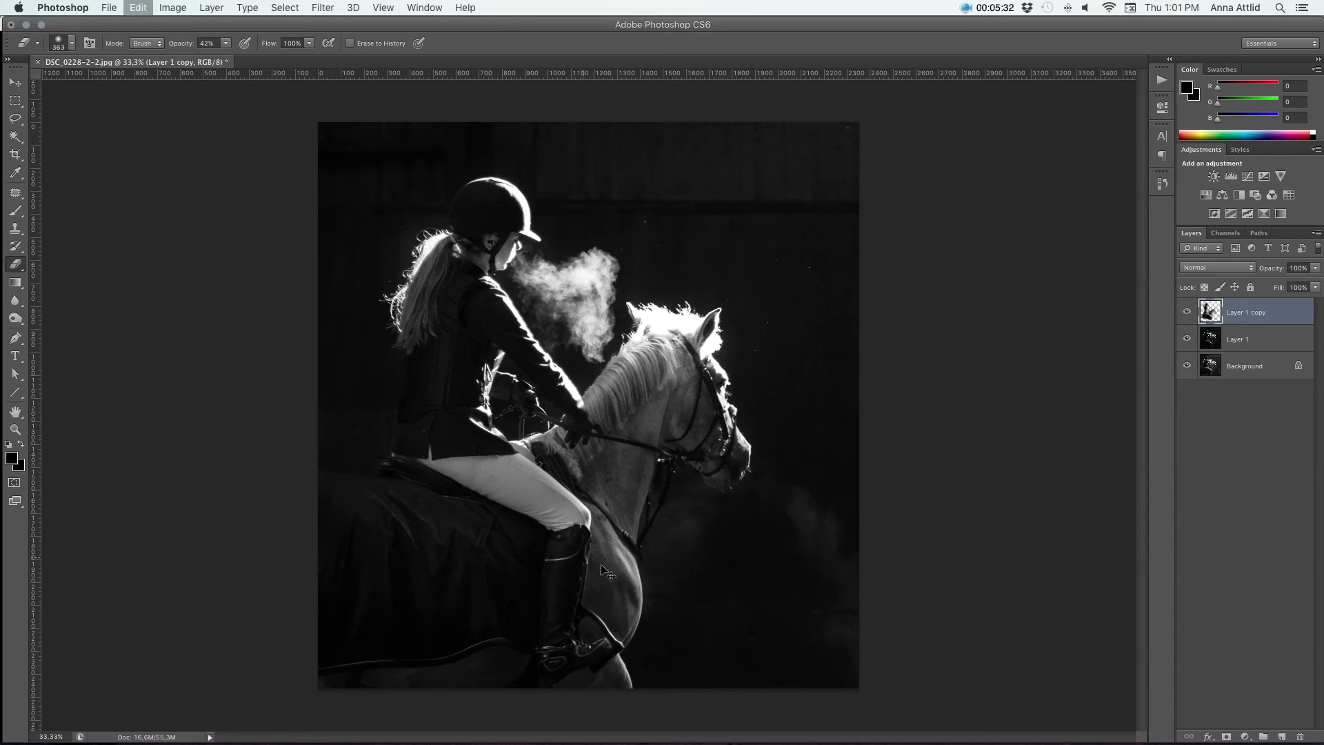
pyautogui.moveTo(555, 558); pyautogui.dragTo(548, 619)
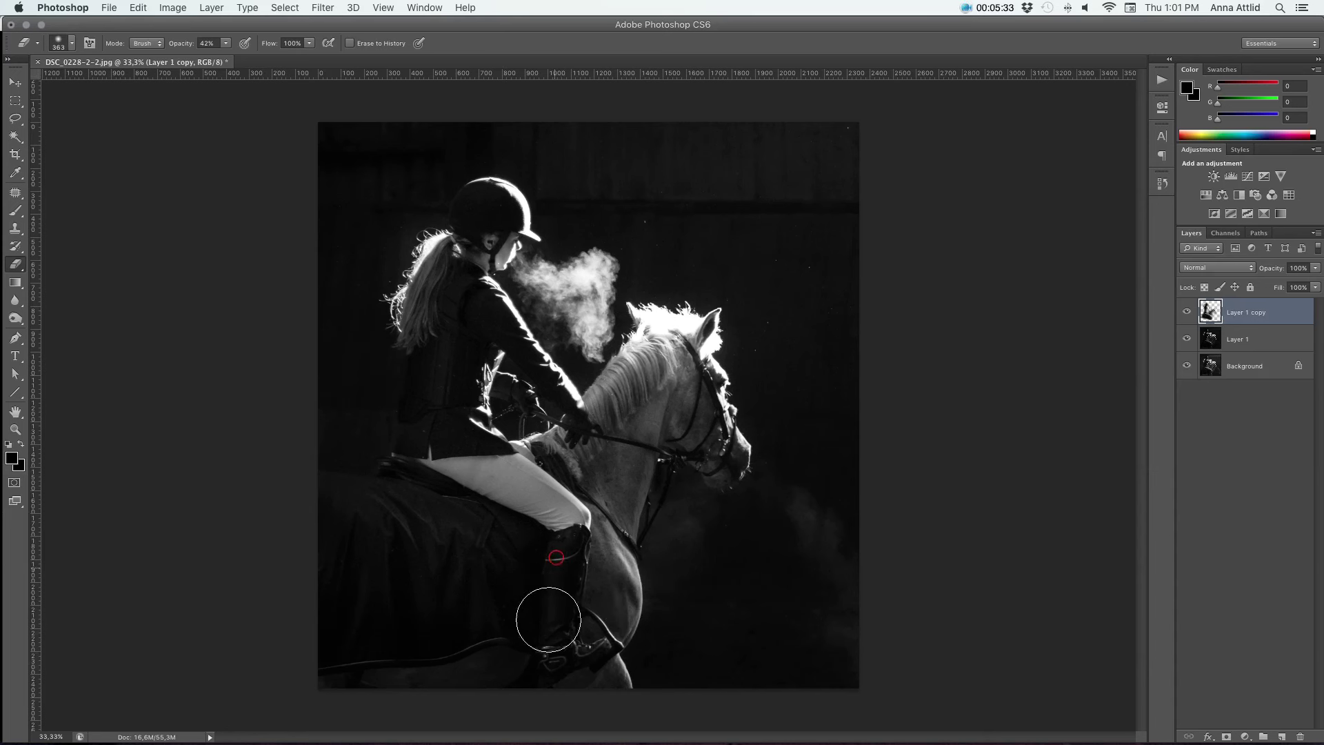
pyautogui.click(1185, 313)
pyautogui.click(1185, 313)
pyautogui.press('BackSpace')
pyautogui.click(1187, 312)
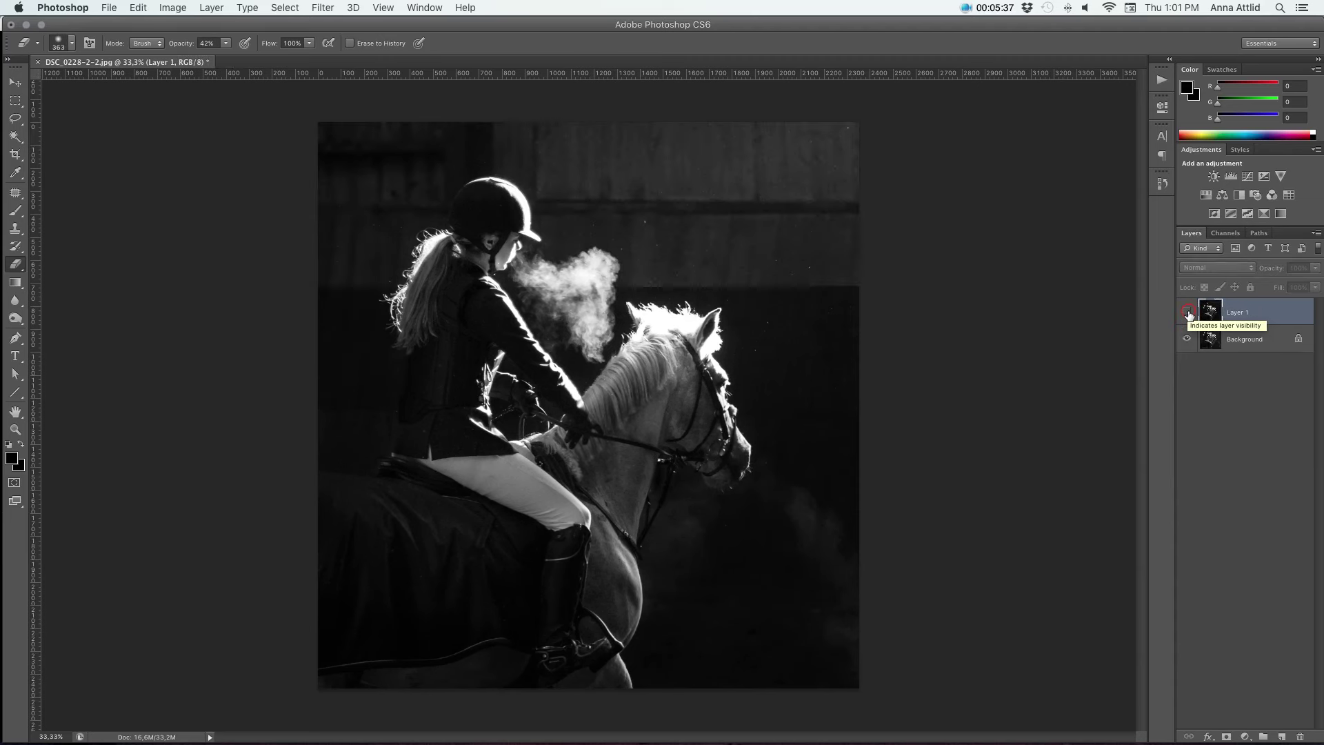
pyautogui.click(1187, 313)
pyautogui.click(1188, 313)
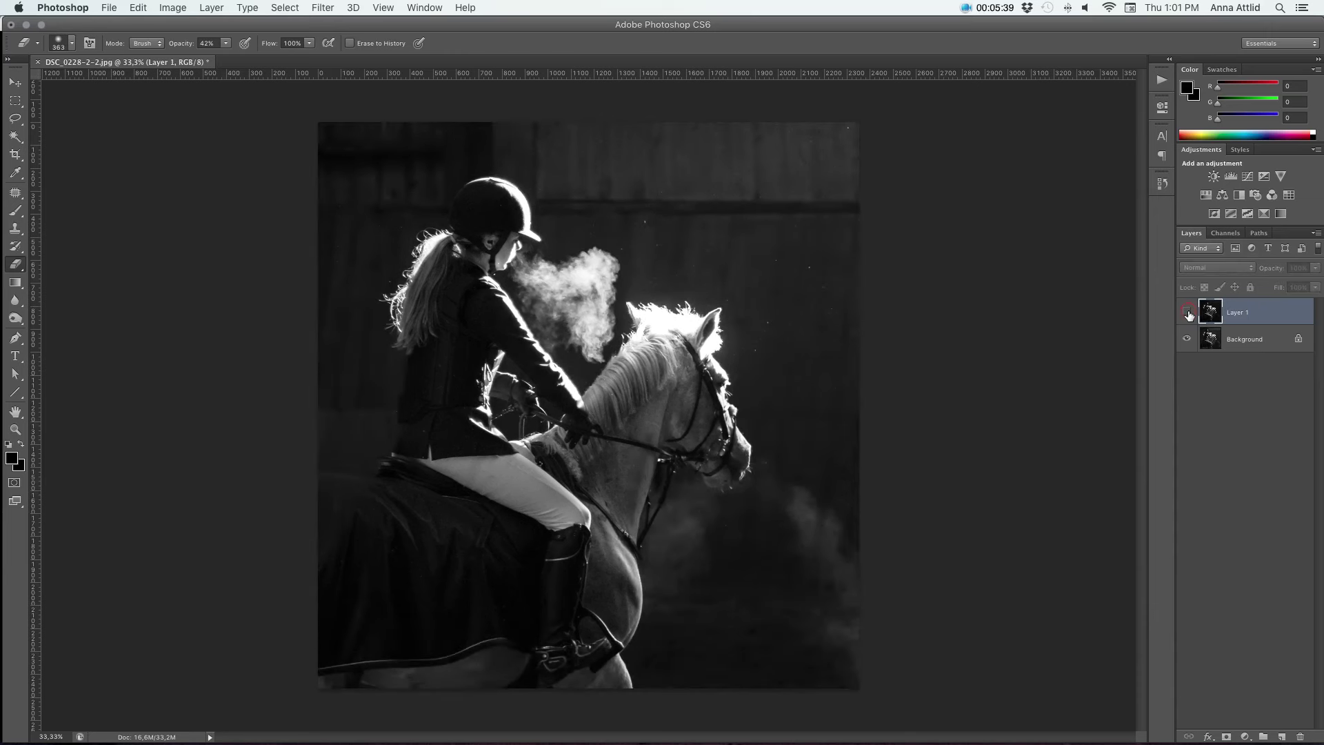
pyautogui.click(1187, 313)
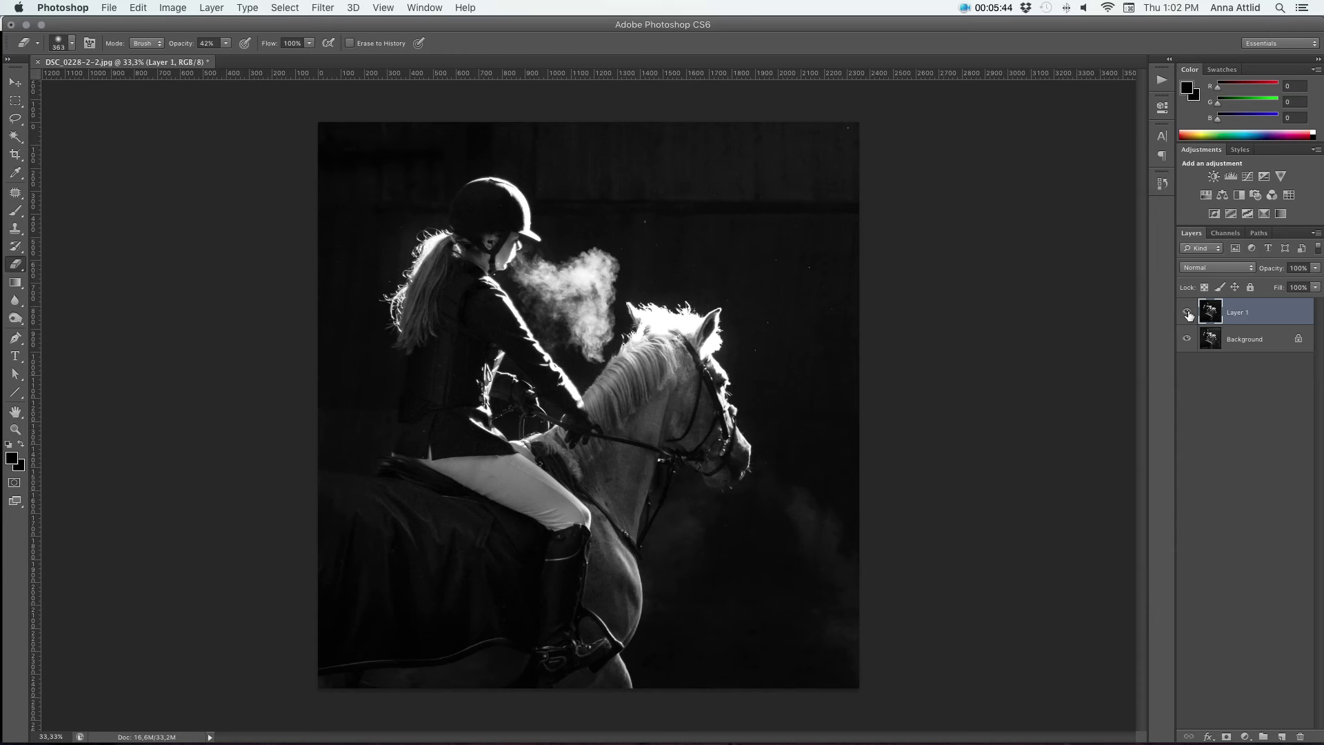
# - Duplicate the layer and patch the top-right background from the dark lower-right area
pyautogui.press('super+j')
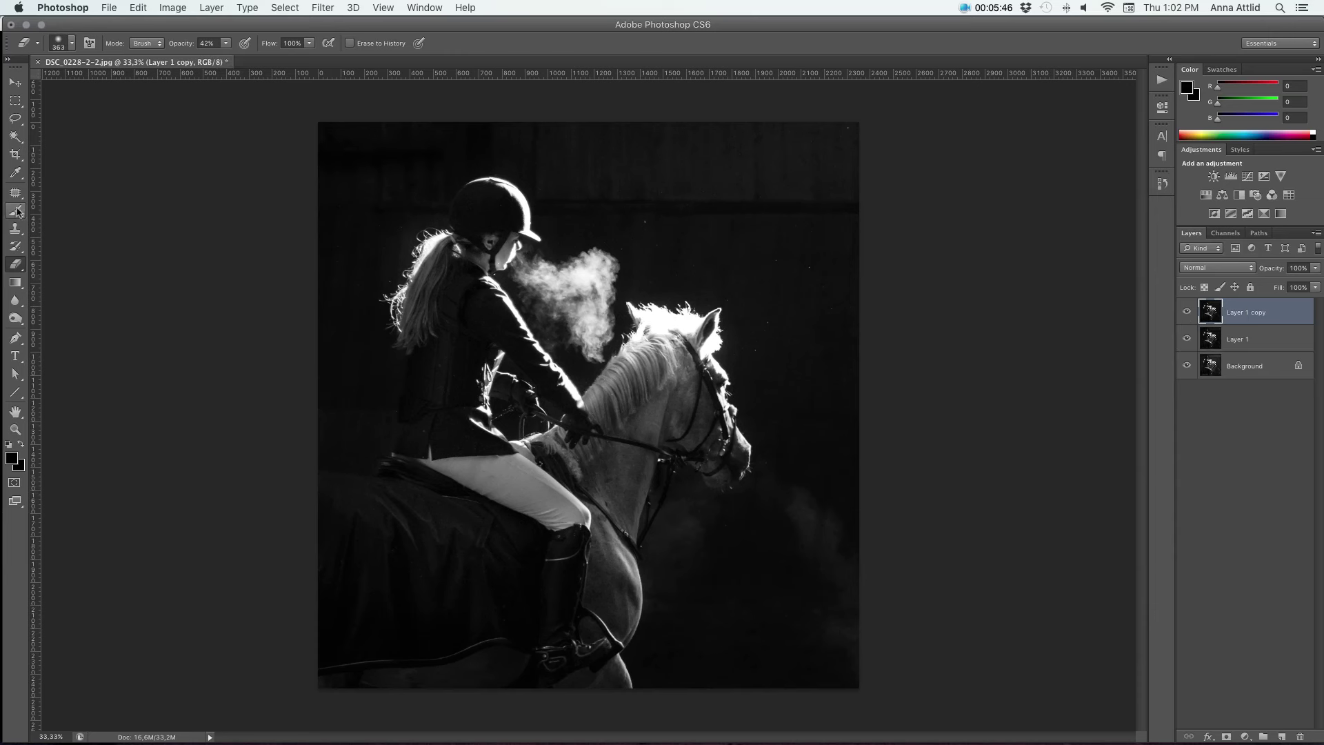
pyautogui.press('j')
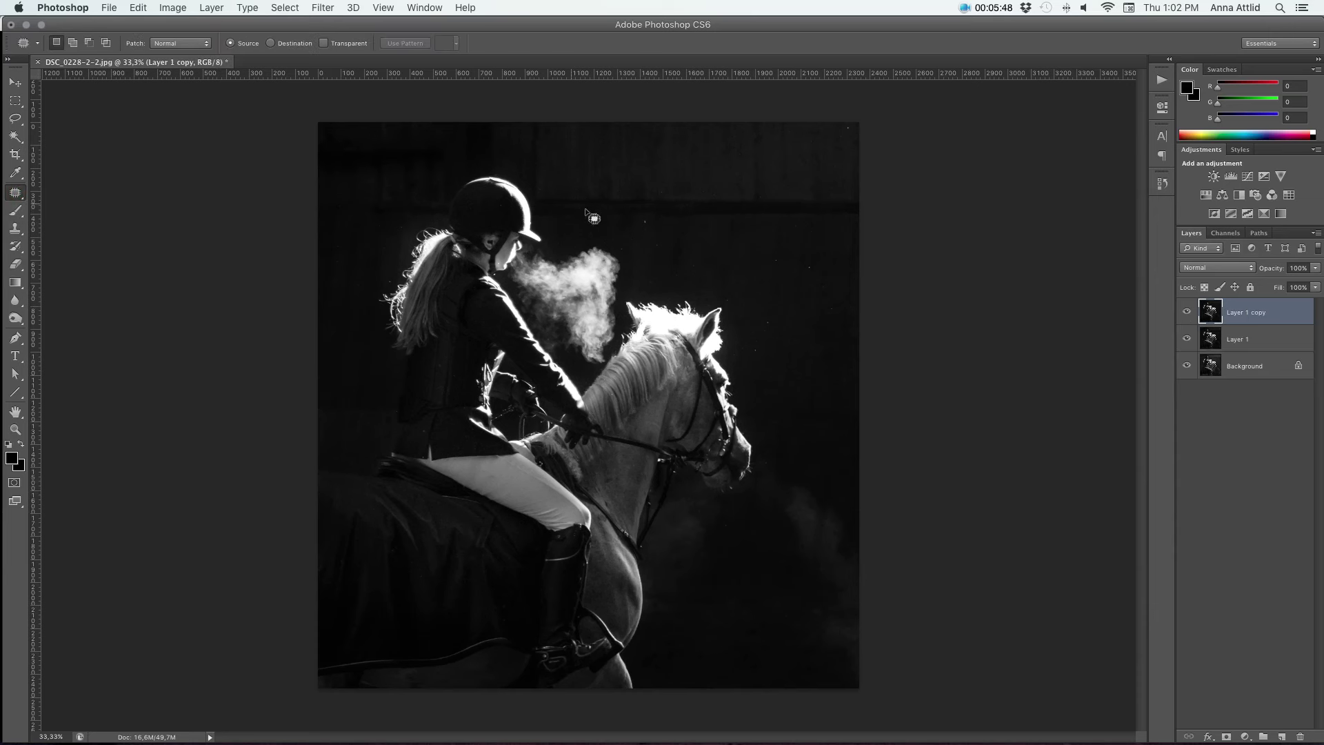
pyautogui.moveTo(575, 227)
pyautogui.mouseDown()
pyautogui.moveTo(541, 211)
pyautogui.moveTo(535, 113)
pyautogui.moveTo(866, 134)
pyautogui.moveTo(708, 158)
pyautogui.moveTo(704, 108)
pyautogui.moveTo(869, 118)
pyautogui.moveTo(862, 235)
pyautogui.mouseUp()
pyautogui.click(795, 269)
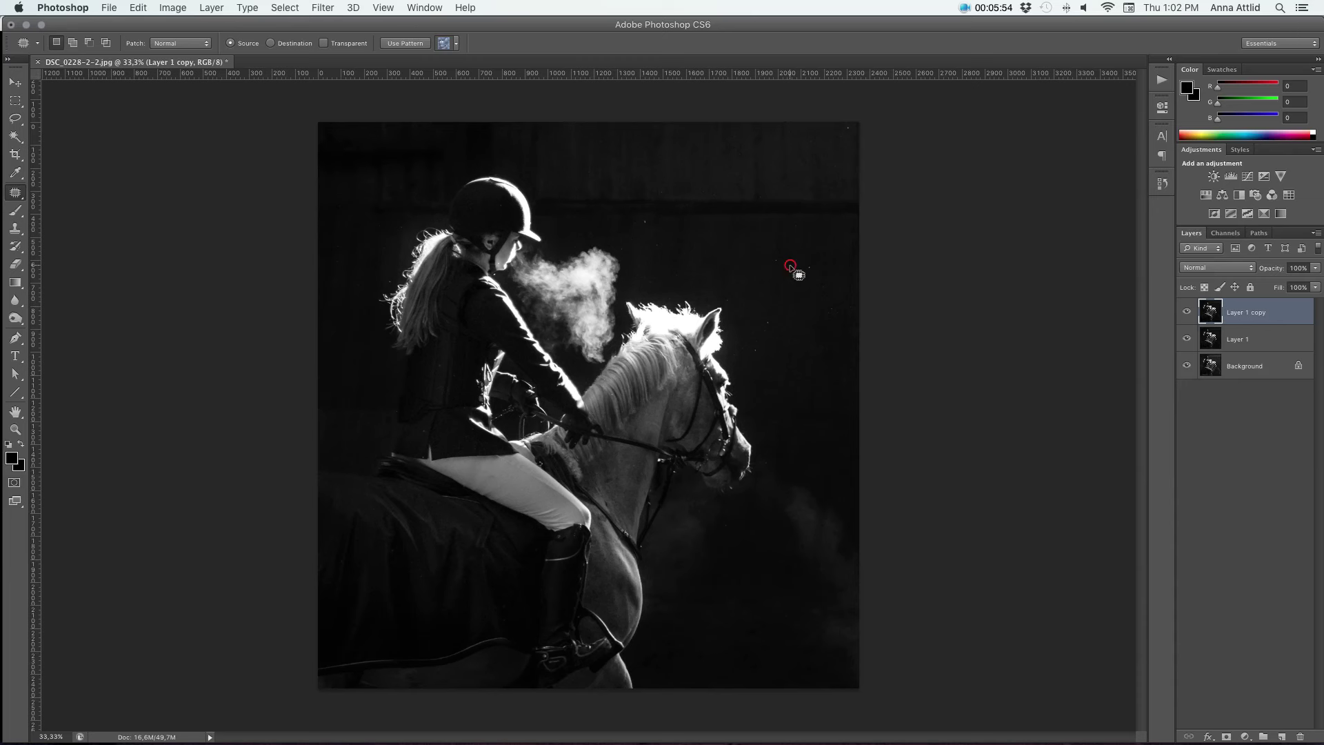
pyautogui.moveTo(777, 222)
pyautogui.mouseDown()
pyautogui.moveTo(751, 140)
pyautogui.moveTo(820, 98)
pyautogui.moveTo(923, 151)
pyautogui.moveTo(905, 250)
pyautogui.moveTo(879, 242)
pyautogui.mouseUp()
pyautogui.moveTo(783, 189); pyautogui.dragTo(756, 584)
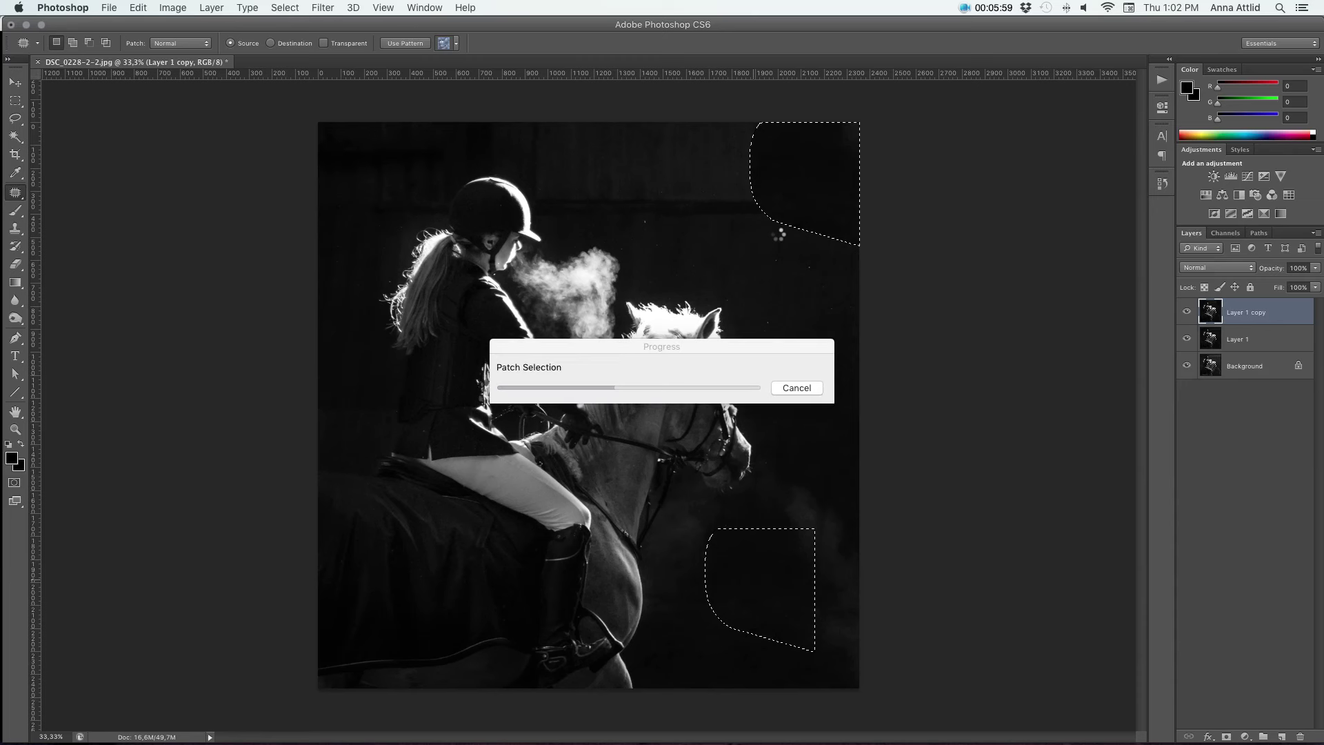
# - Patch two more top background areas, including the top-centre, from the dark lower-right background
pyautogui.moveTo(775, 228)
pyautogui.mouseDown()
pyautogui.moveTo(671, 228)
pyautogui.moveTo(653, 205)
pyautogui.moveTo(653, 108)
pyautogui.moveTo(744, 92)
pyautogui.moveTo(793, 222)
pyautogui.mouseUp()
pyautogui.moveTo(779, 419); pyautogui.dragTo(783, 630)
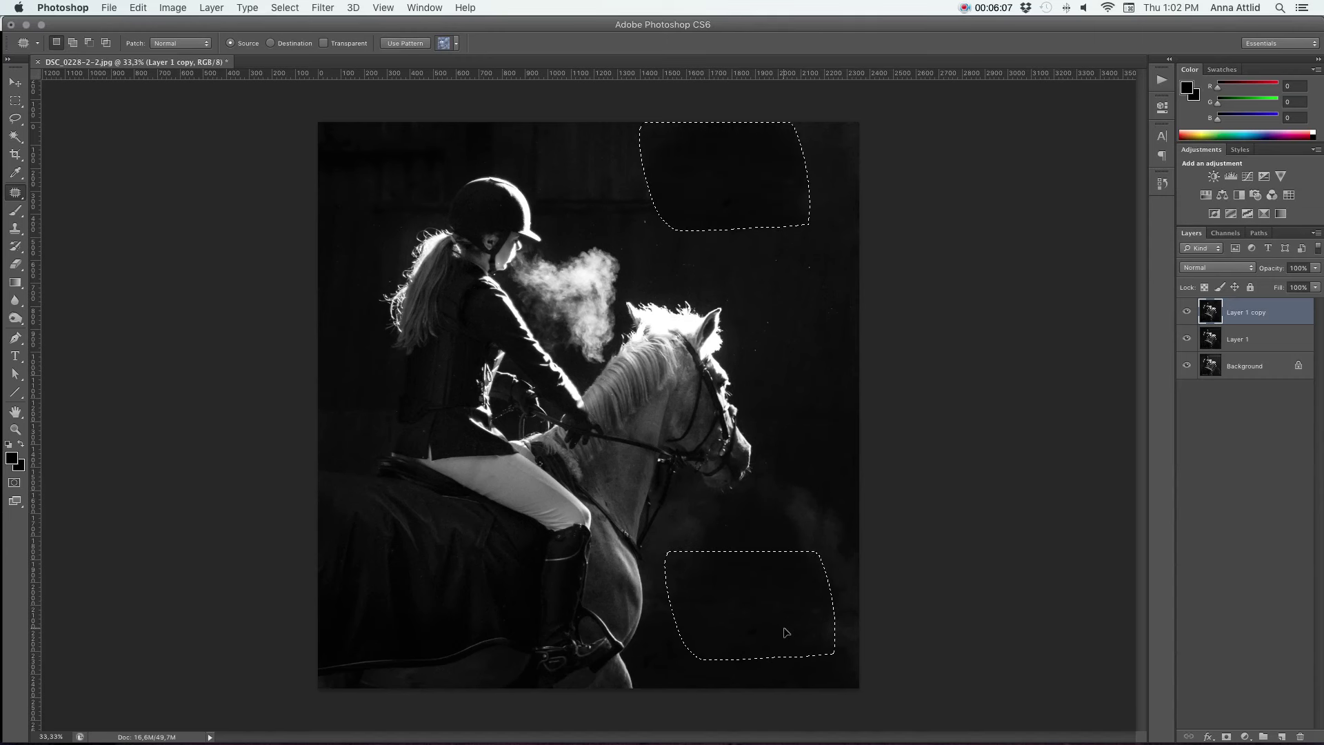
pyautogui.moveTo(684, 225)
pyautogui.mouseDown()
pyautogui.moveTo(549, 215)
pyautogui.moveTo(528, 125)
pyautogui.moveTo(684, 216)
pyautogui.mouseUp()
pyautogui.moveTo(630, 179); pyautogui.dragTo(781, 630)
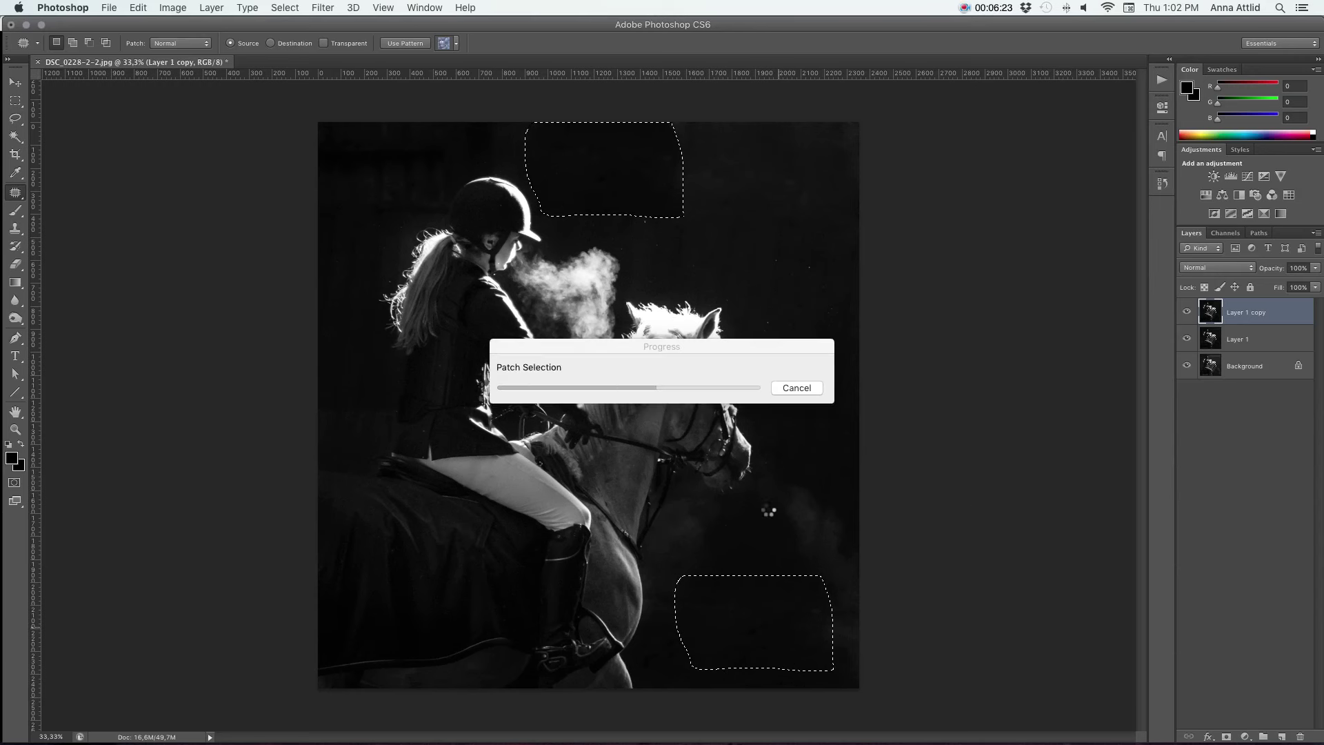
# - Delete the patched Layer 1 copy and try a brightening Curves adjustment
pyautogui.press('Delete')
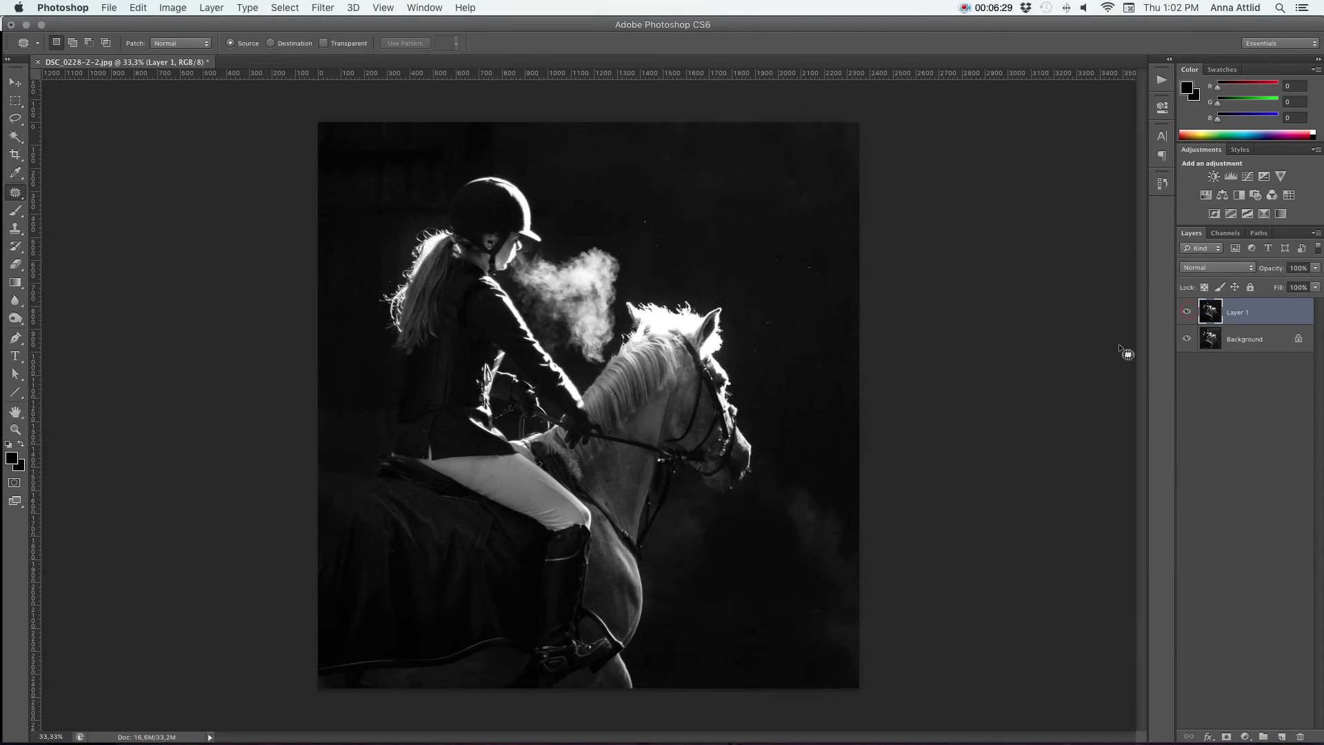
pyautogui.press('super+m')
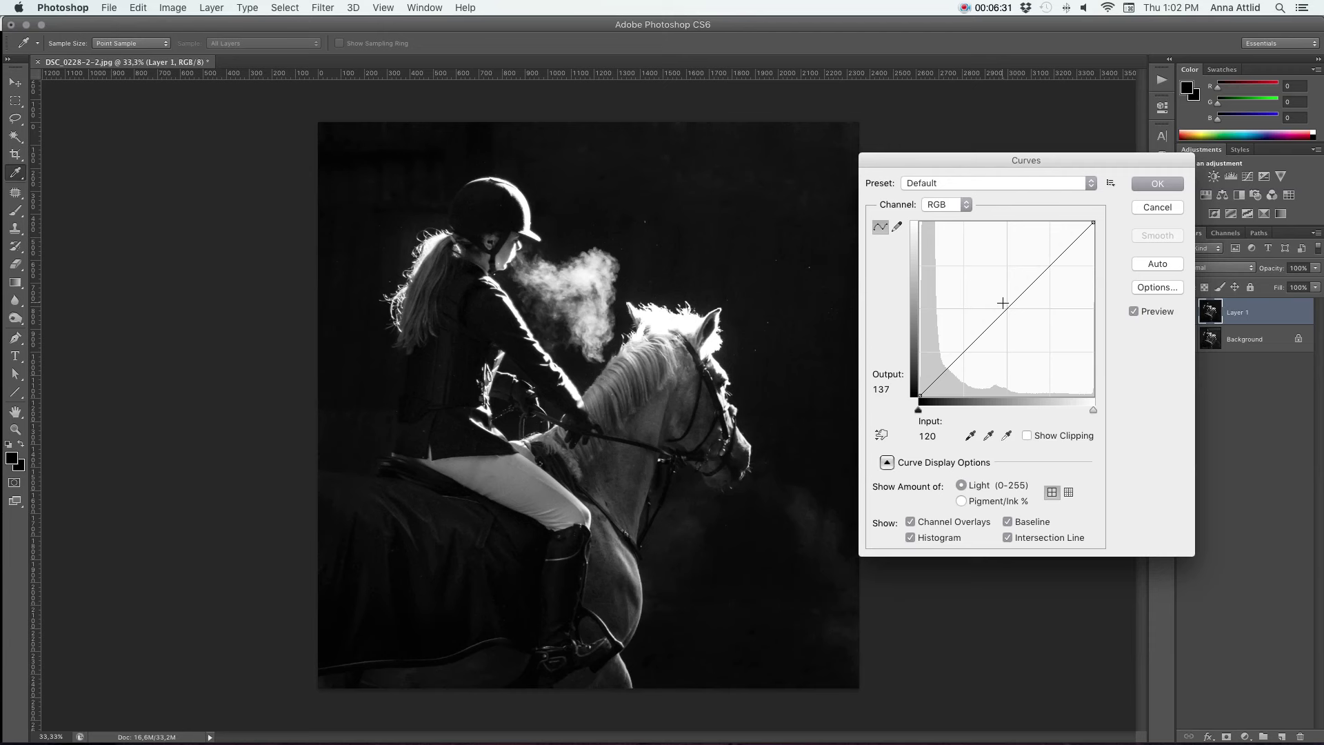
pyautogui.moveTo(1003, 304); pyautogui.dragTo(961, 268)
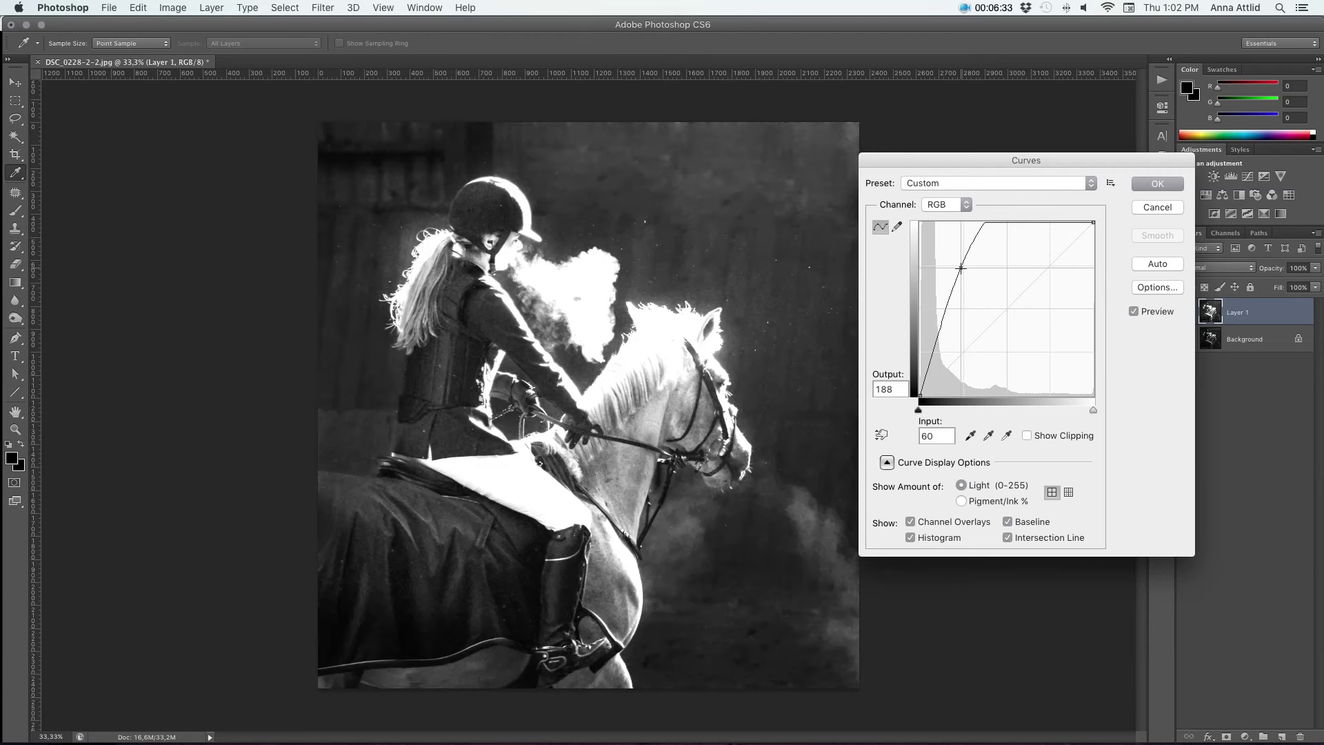
# - Cancel the curve and set the pasteboard surround colour to Light Gray
pyautogui.click(1156, 208)
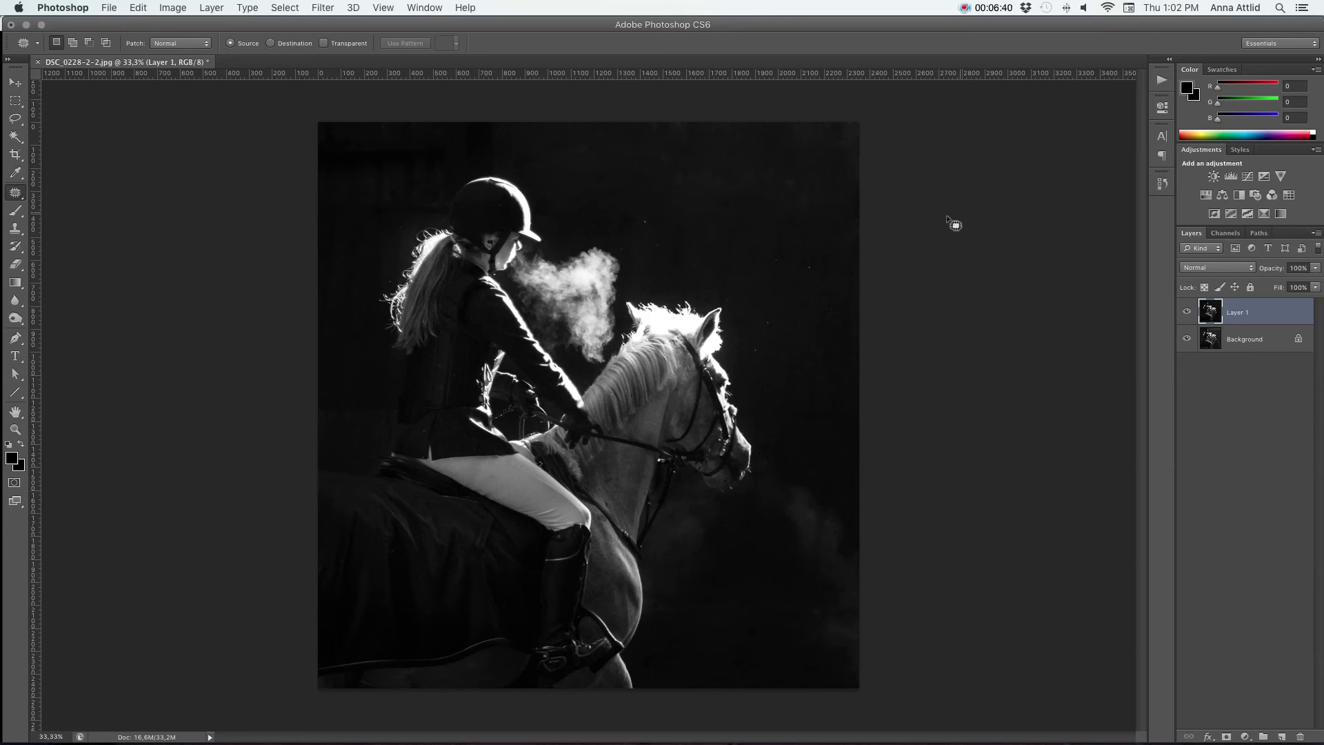
pyautogui.rightClick(156, 211)
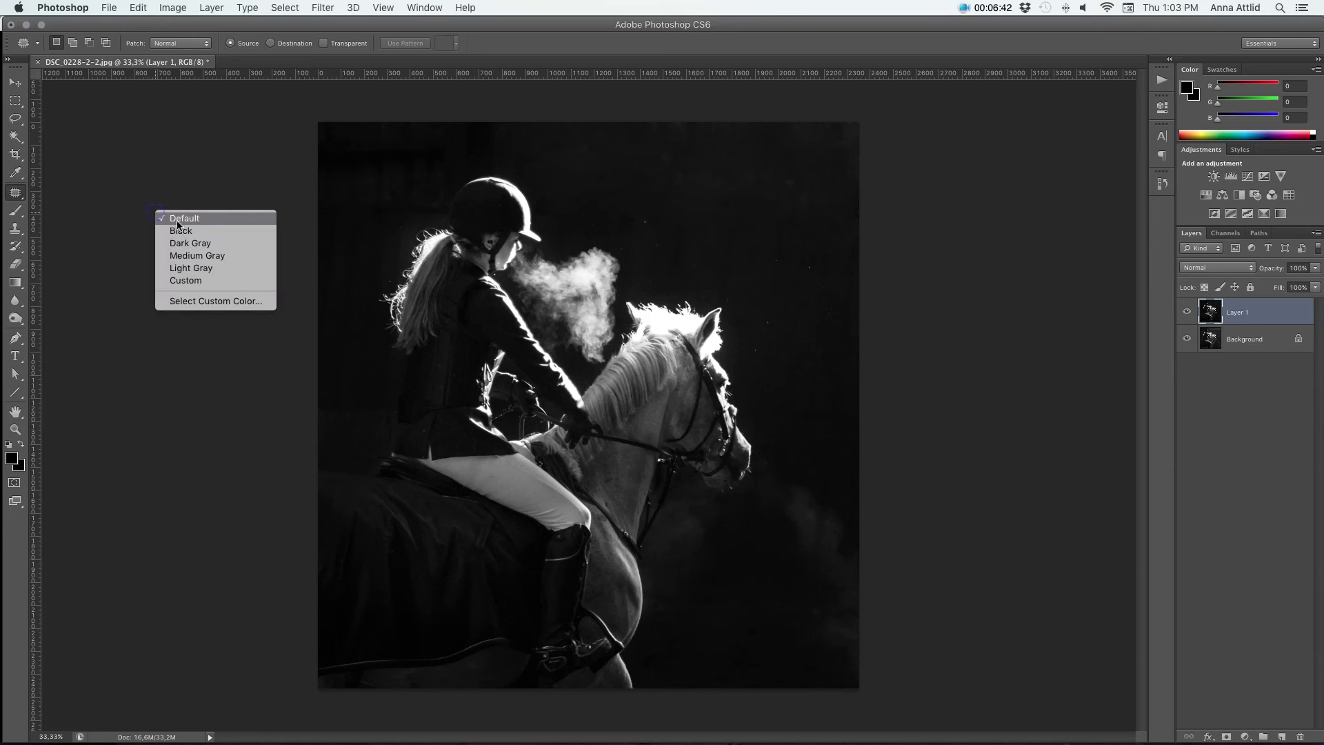
pyautogui.click(191, 268)
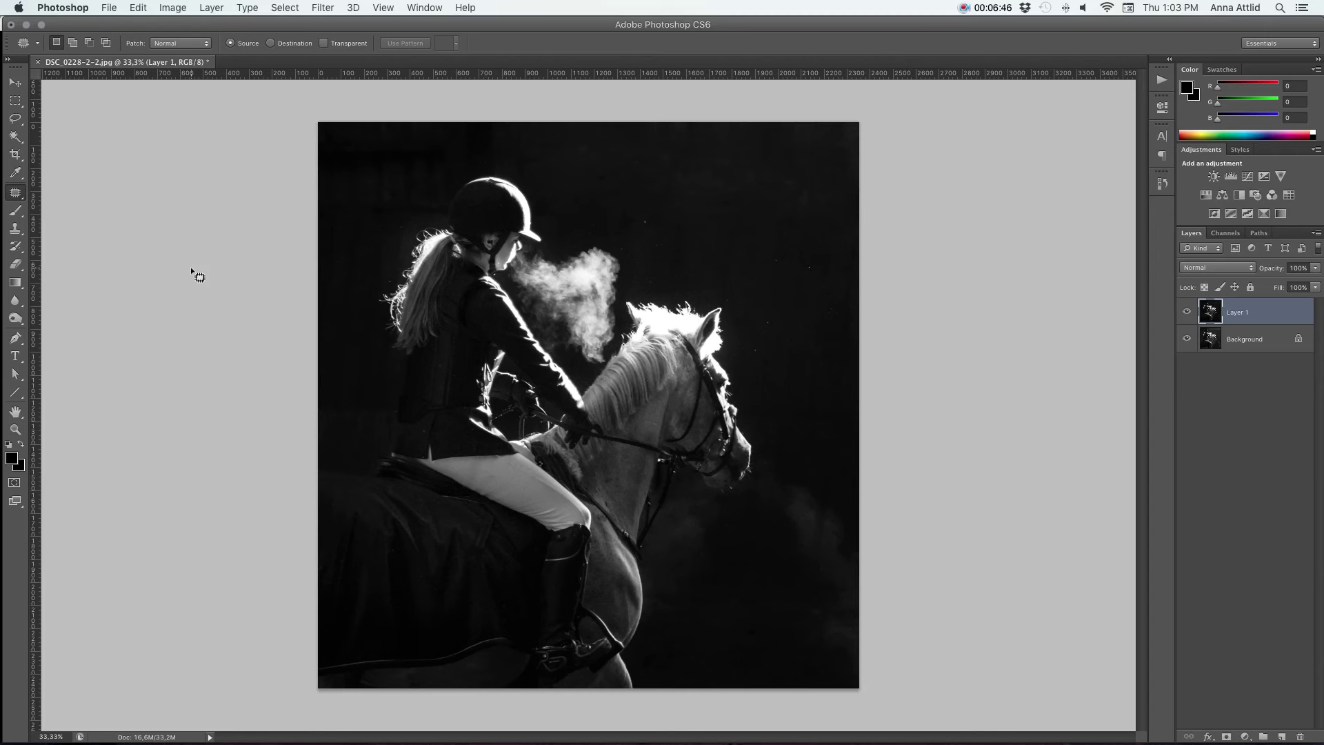
# - Zoom the colour original out to 16.7% and the black-and-white version out to 25%
pyautogui.rightClick(191, 268)
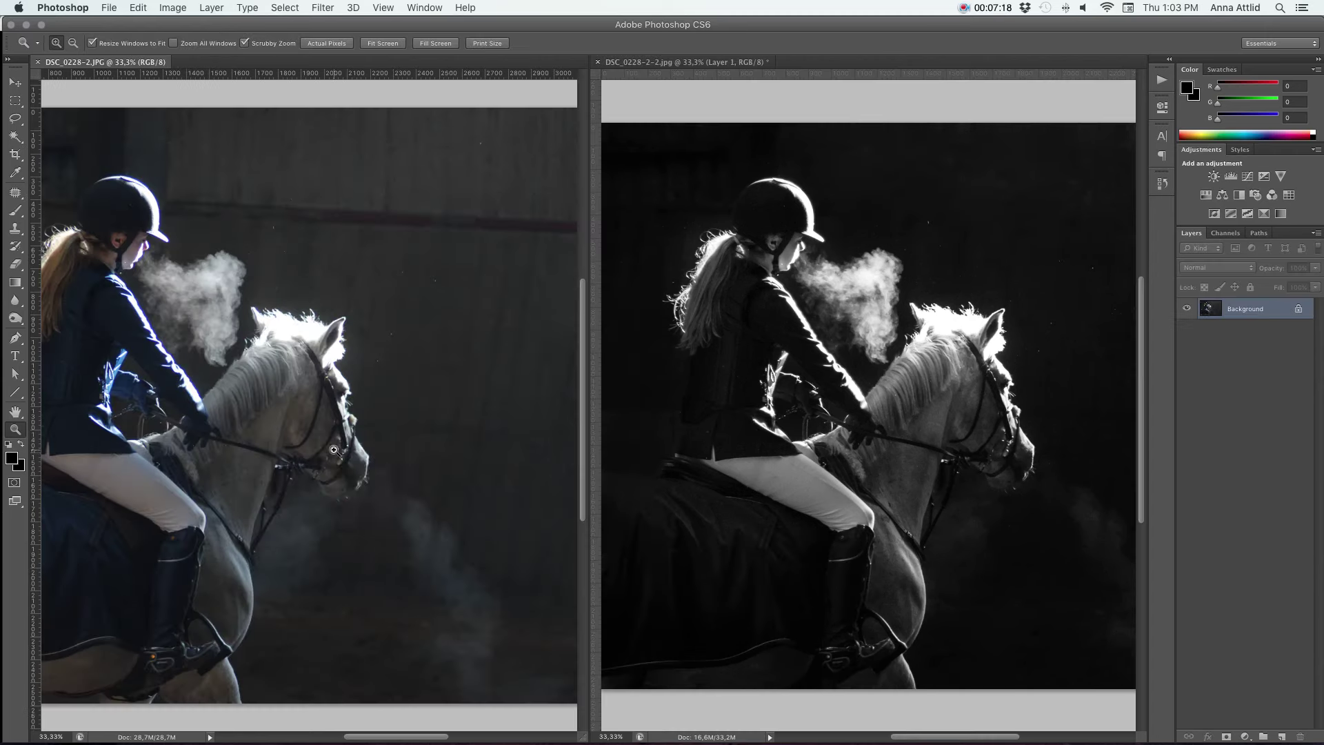
pyautogui.rightClick(336, 455)
pyautogui.click(354, 518)
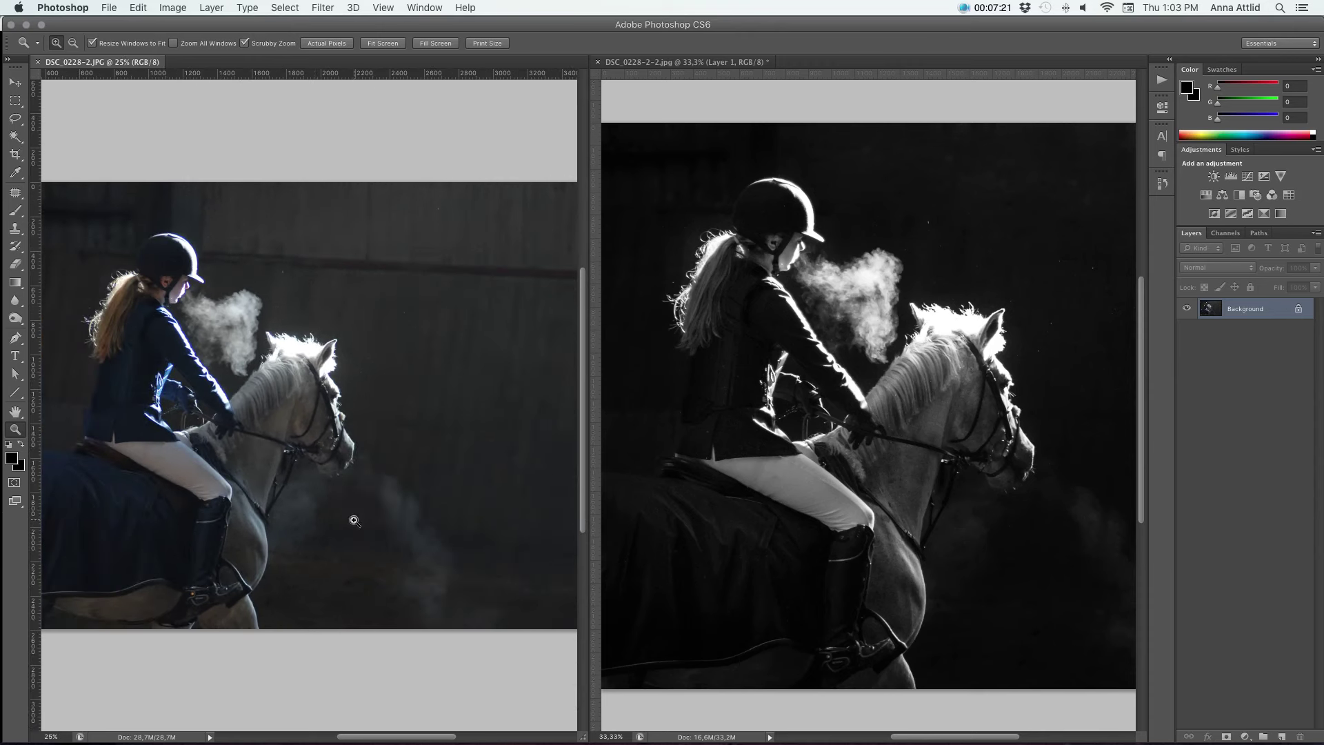
pyautogui.rightClick(314, 437)
pyautogui.click(345, 510)
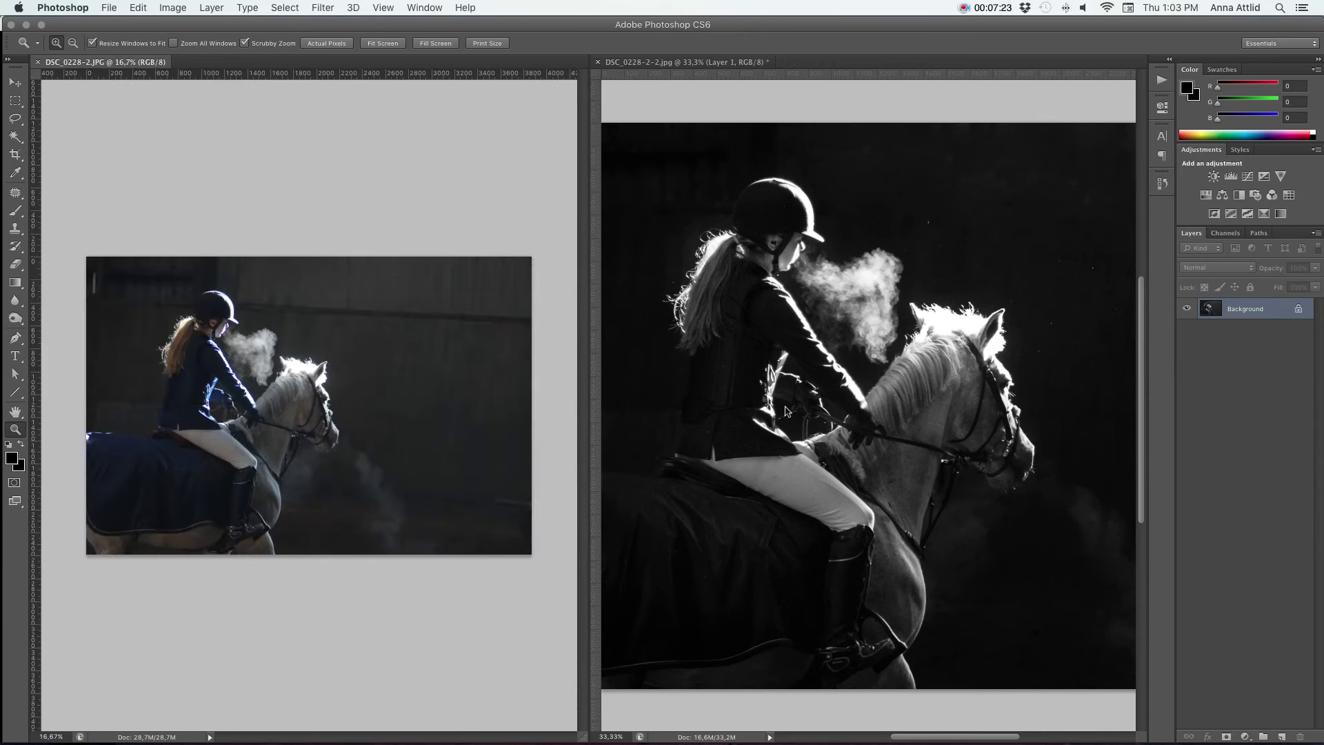
pyautogui.click(810, 479)
pyautogui.rightClick(805, 378)
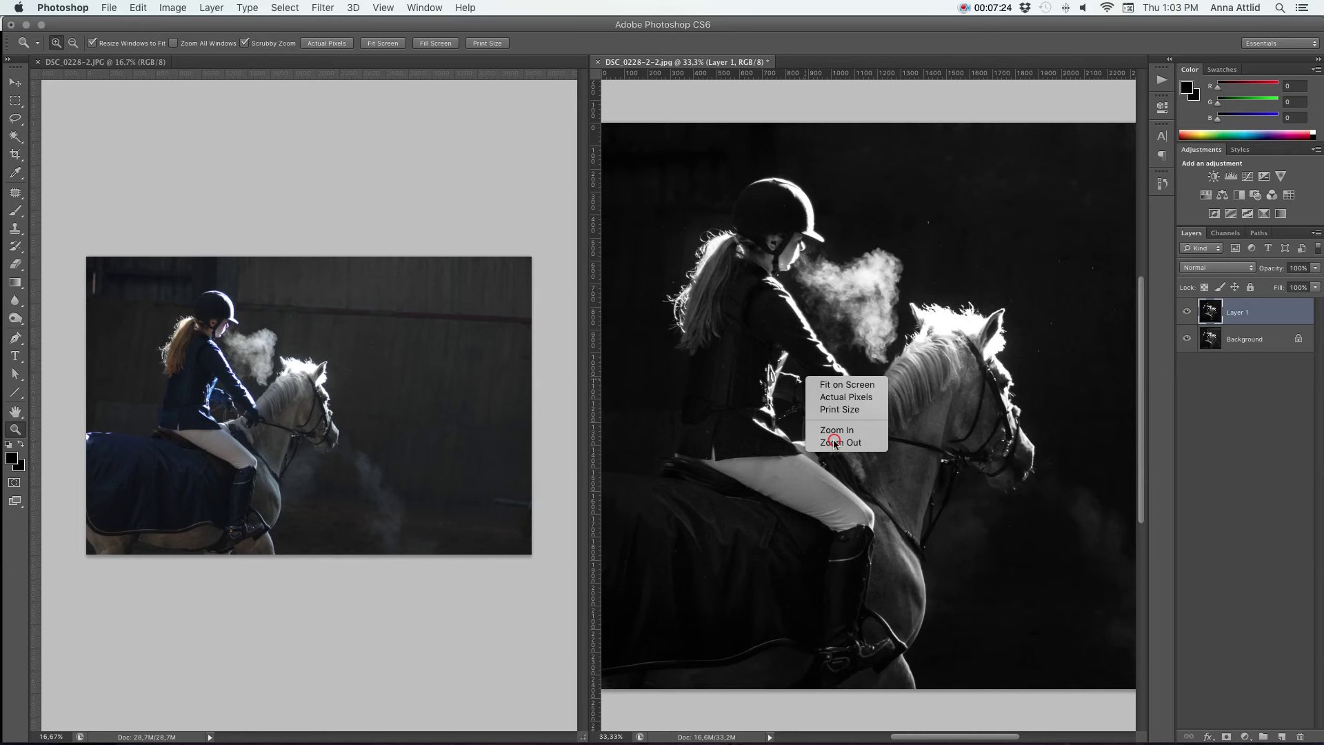
pyautogui.click(833, 439)
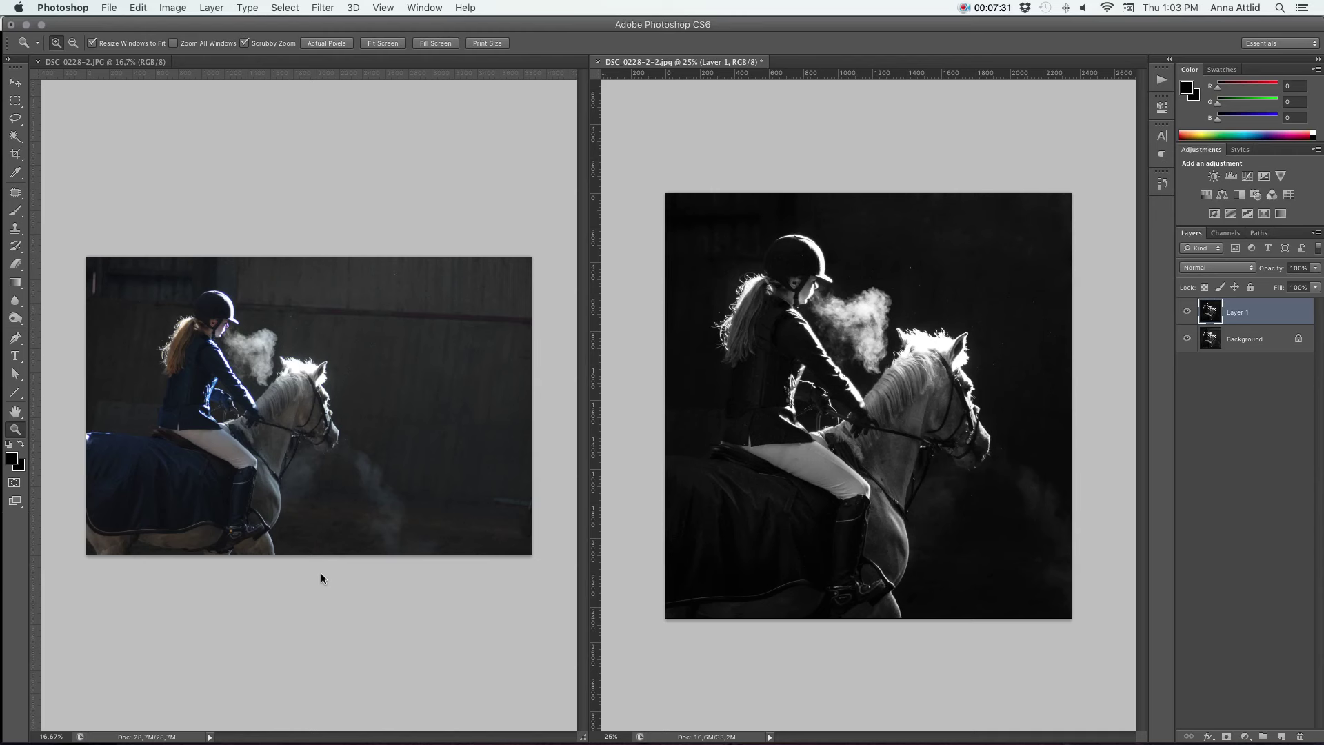
# - Zoom in on the rider in the colour original, then bring it back out to 16.7%
pyautogui.click(232, 411)
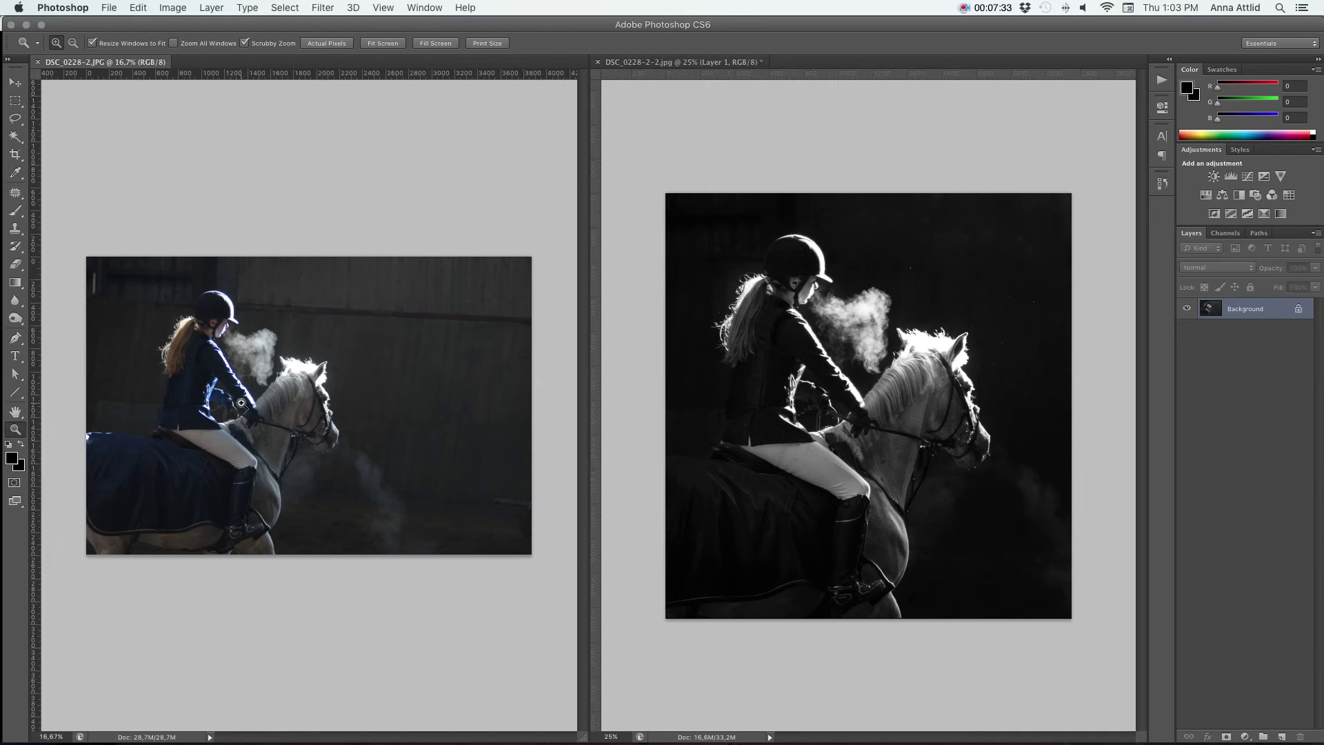
pyautogui.click(241, 403)
pyautogui.click(242, 403)
pyautogui.hscroll(-3, 301, 434)
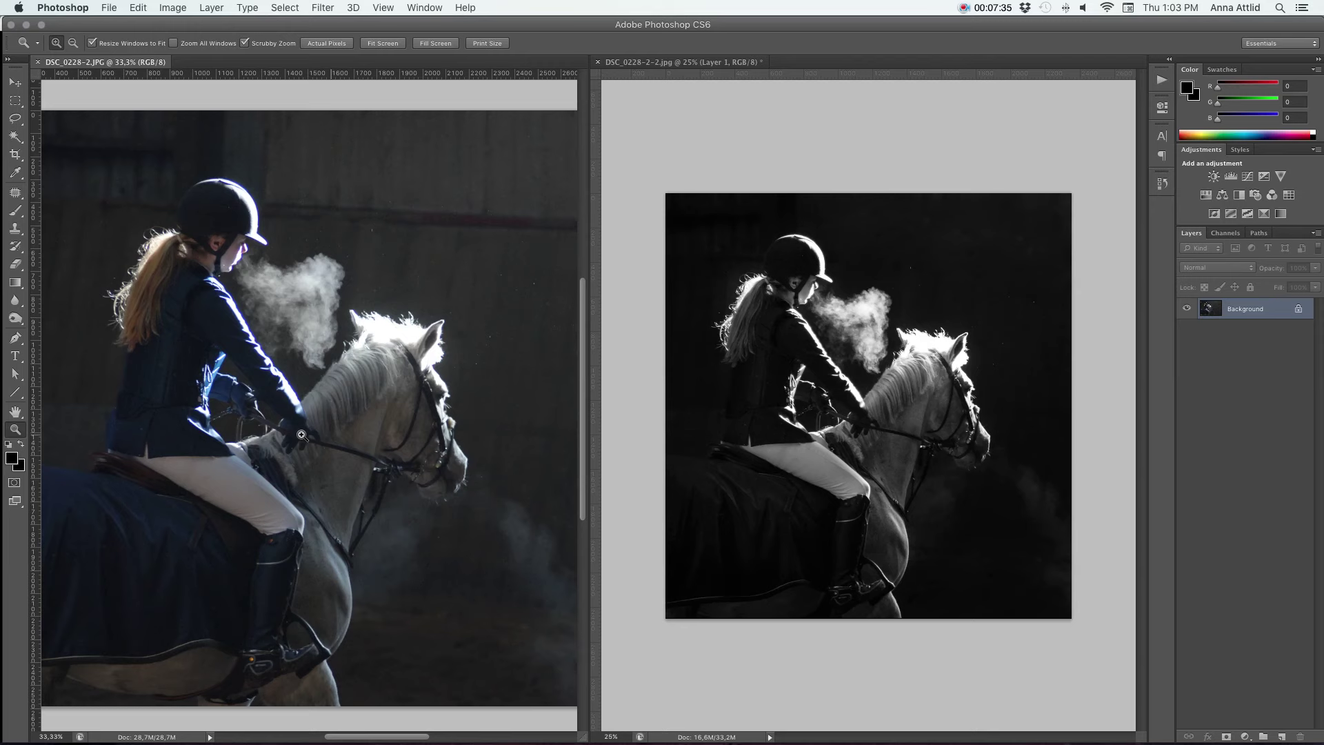
pyautogui.hscroll(-2, 302, 434)
pyautogui.rightClick(301, 434)
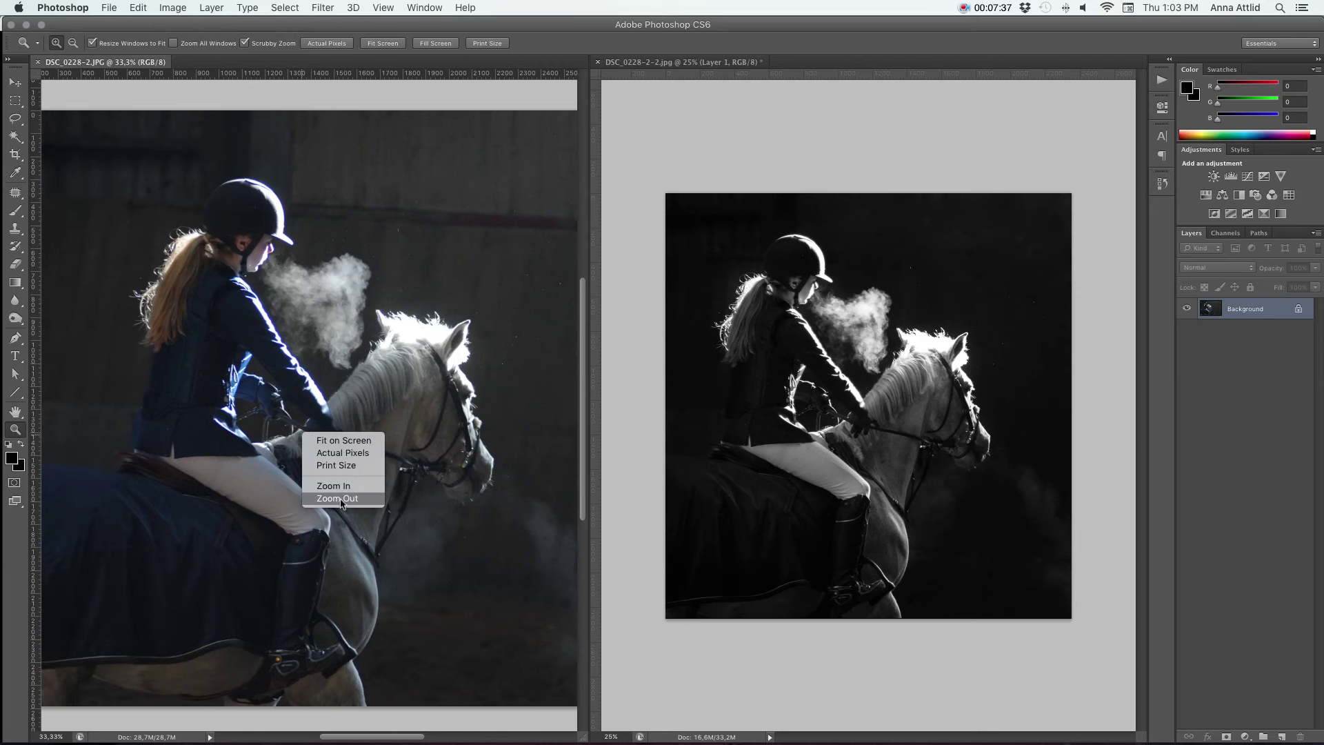
pyautogui.click(341, 502)
pyautogui.hscroll(-1, 325, 469)
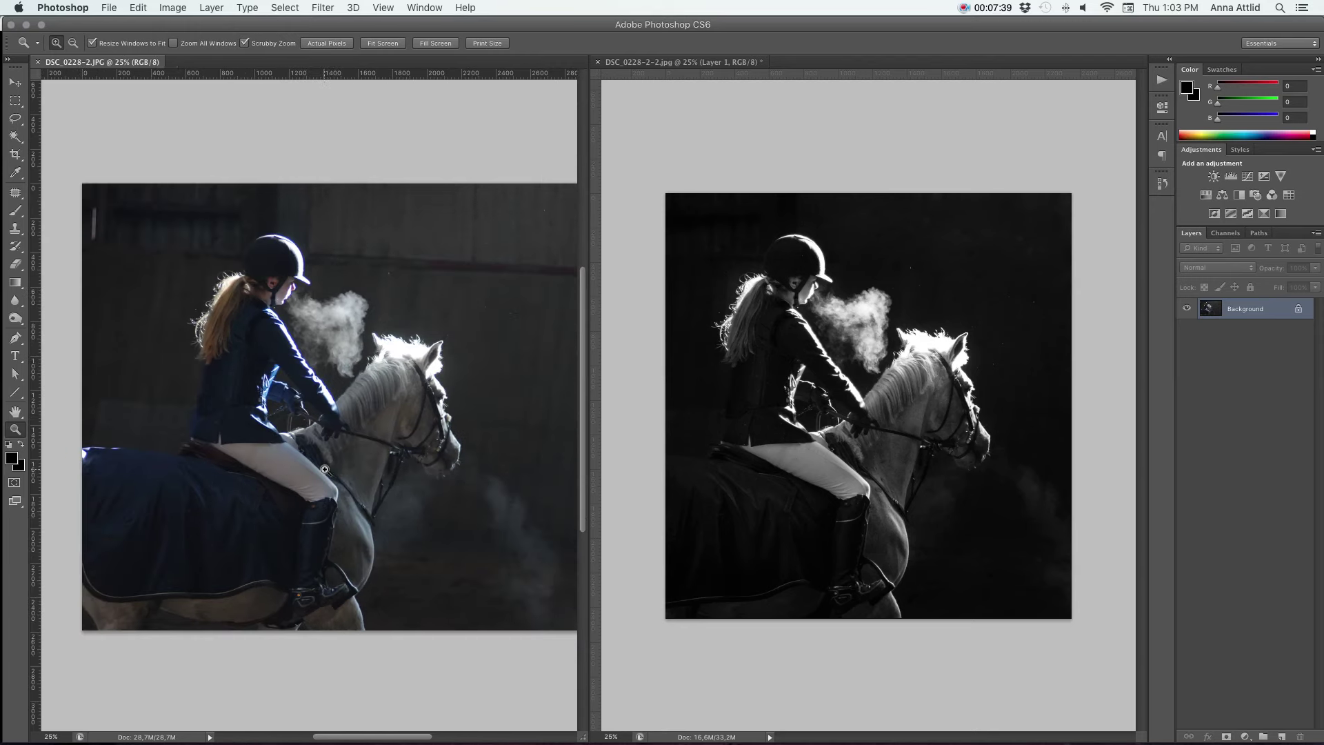
pyautogui.hscroll(3, 325, 470)
pyautogui.rightClick(327, 423)
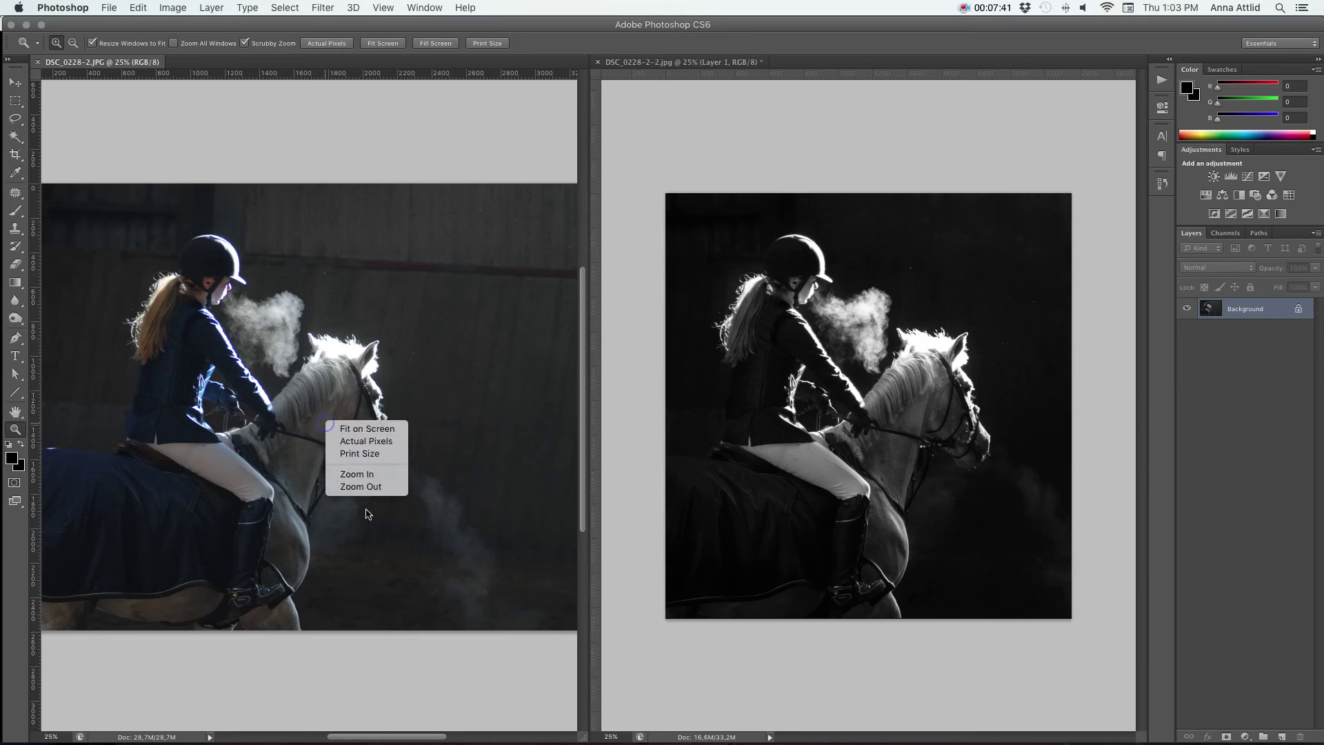
pyautogui.click(363, 491)
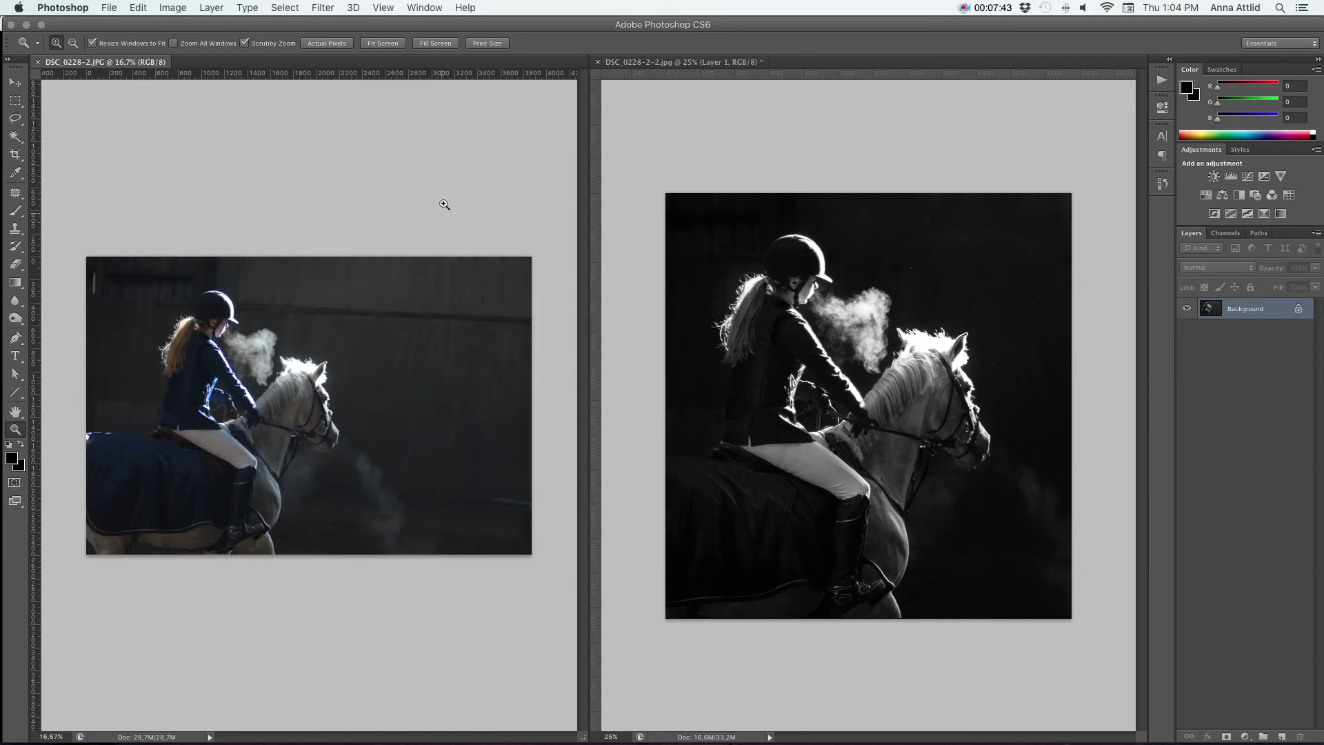